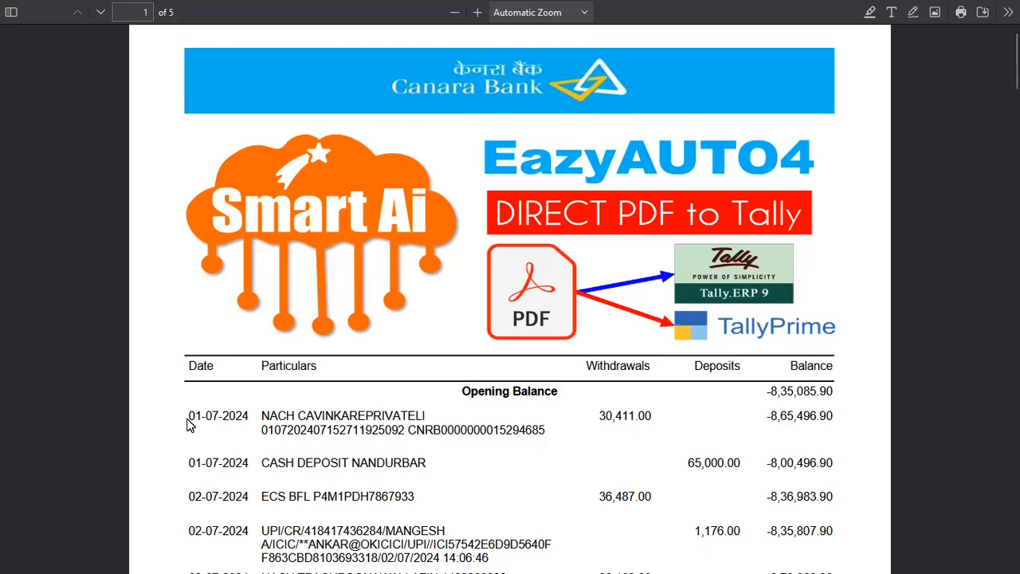
# - Review the Canara Bank statement PDF through its last page, and check the open company in TallyPrime
pyautogui.moveTo(1014, 32); pyautogui.dragTo(999, 540)
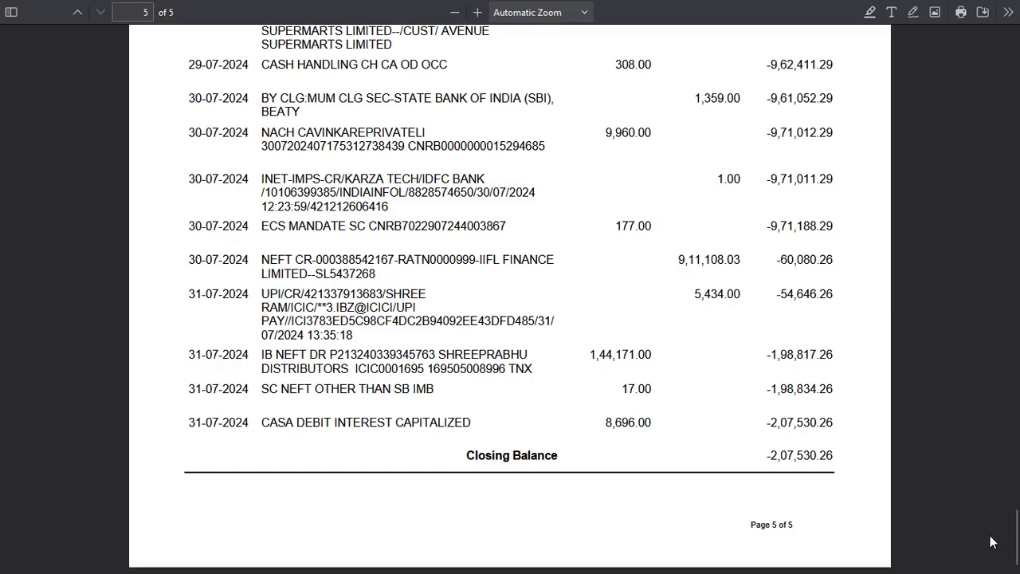
pyautogui.hotkey('alt', 'Tab')
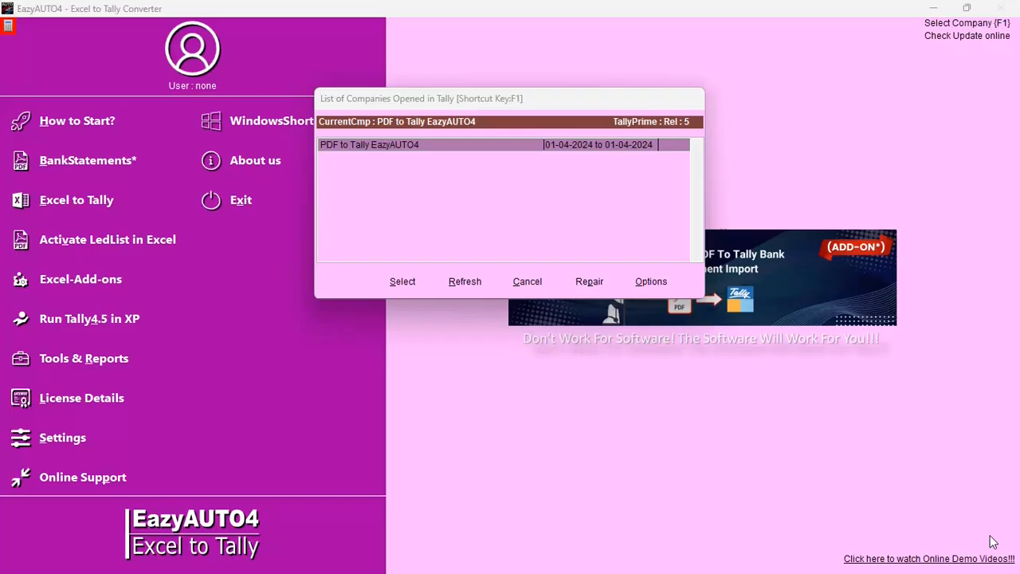
pyautogui.hotkey('alt', 'Tab')
pyautogui.press('Tab')
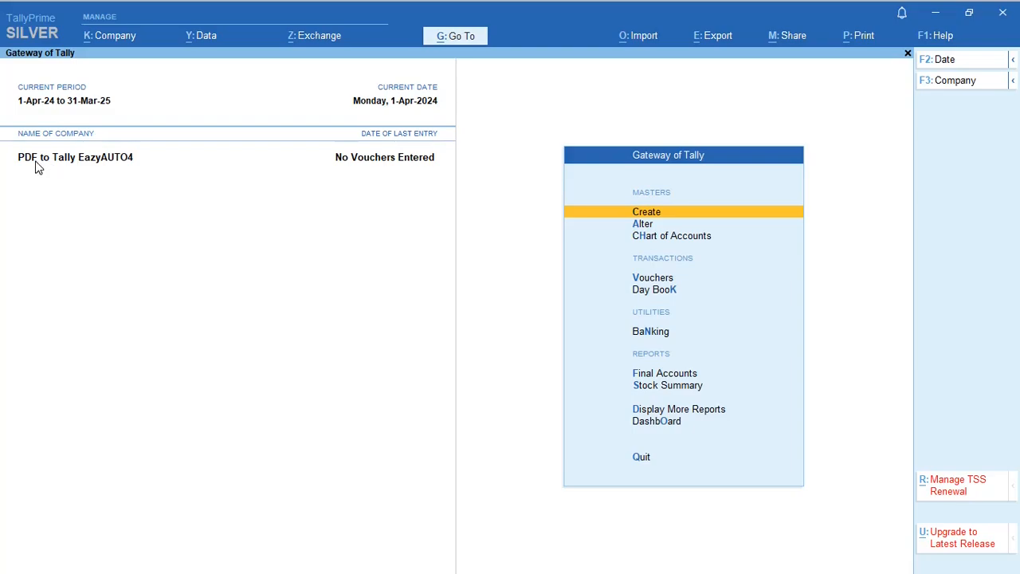
# - Switch to EazyAUTO4, select the company PDF to Tally EazyAUTO4 and open the bank statement import
pyautogui.hotkey('alt', 'Tab')
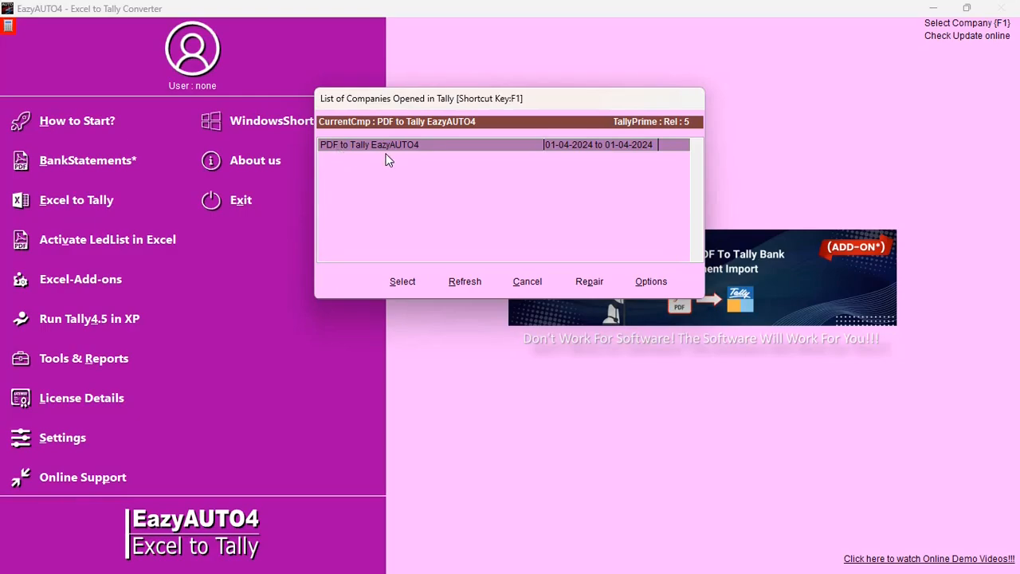
pyautogui.click(403, 282)
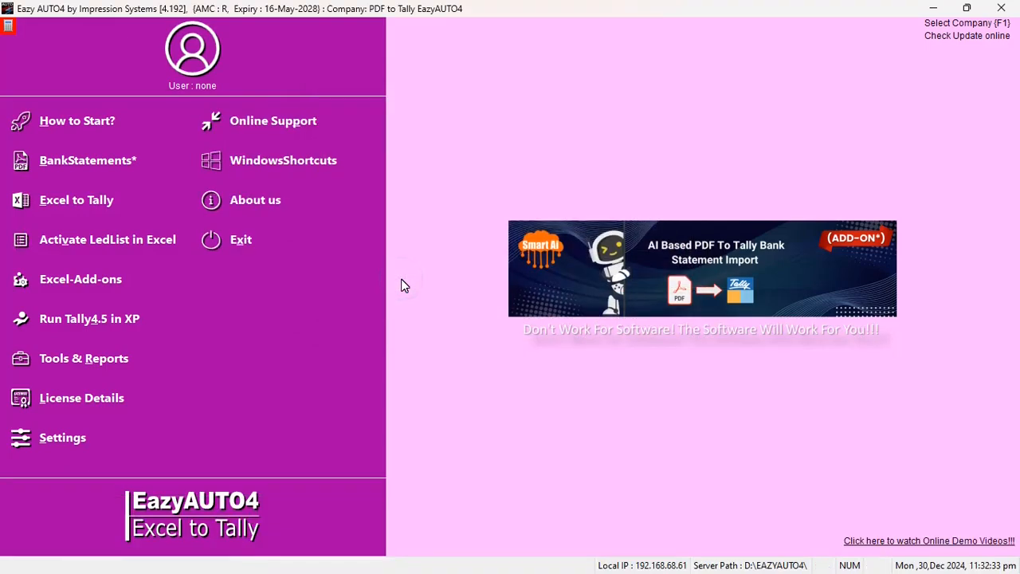
pyautogui.click(50, 166)
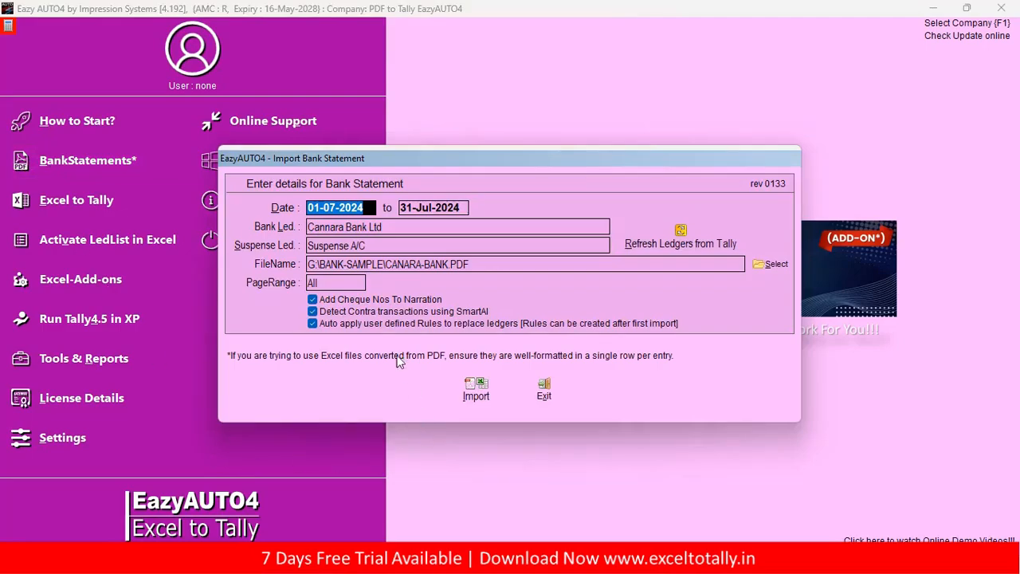
# - Check the statement dates, bank ledger, suspense ledger and file name in the bank statement import form
pyautogui.click(392, 267)
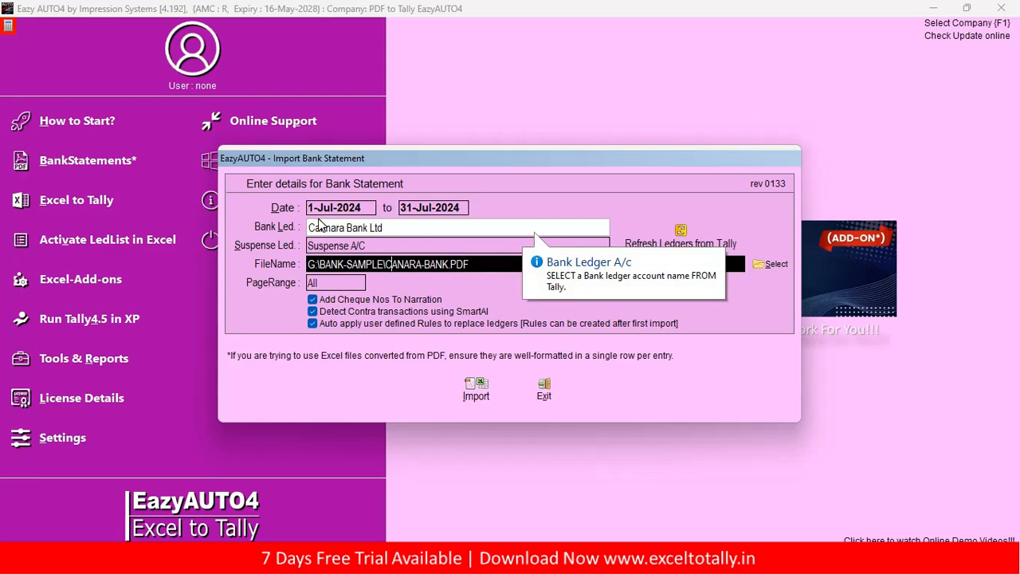
pyautogui.click(317, 213)
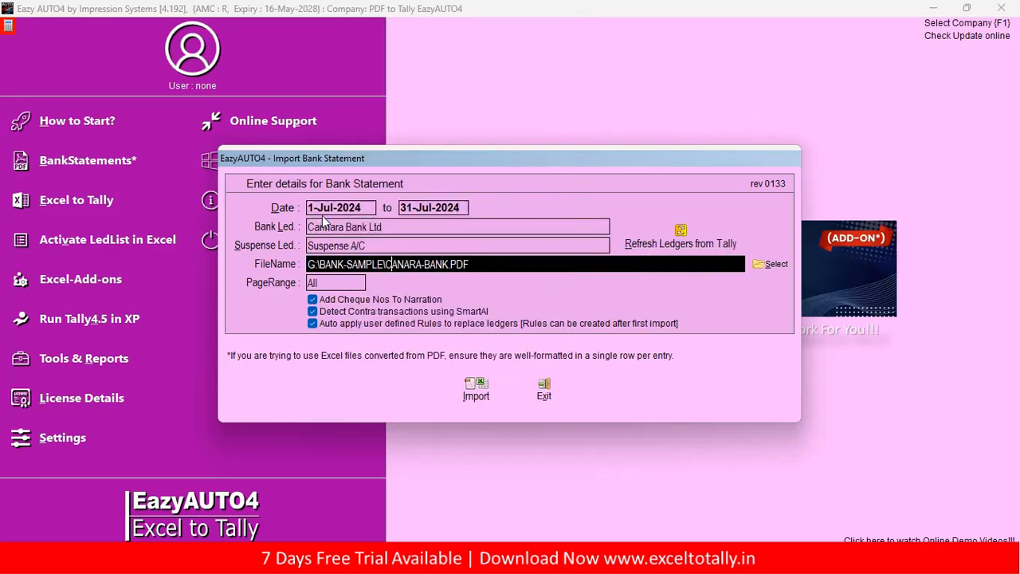
pyautogui.click(322, 209)
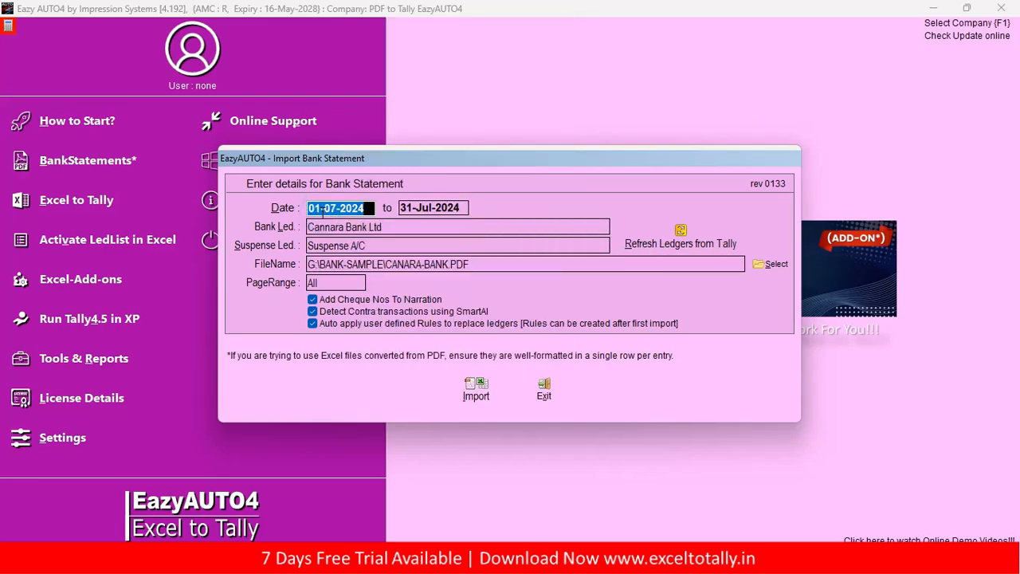
pyautogui.press('Tab')
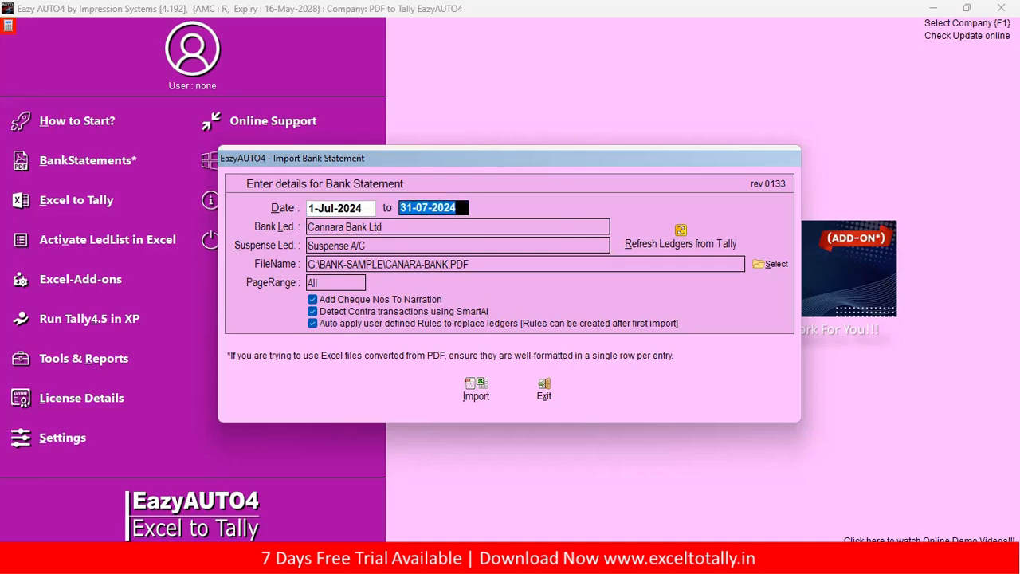
pyautogui.press('Tab')
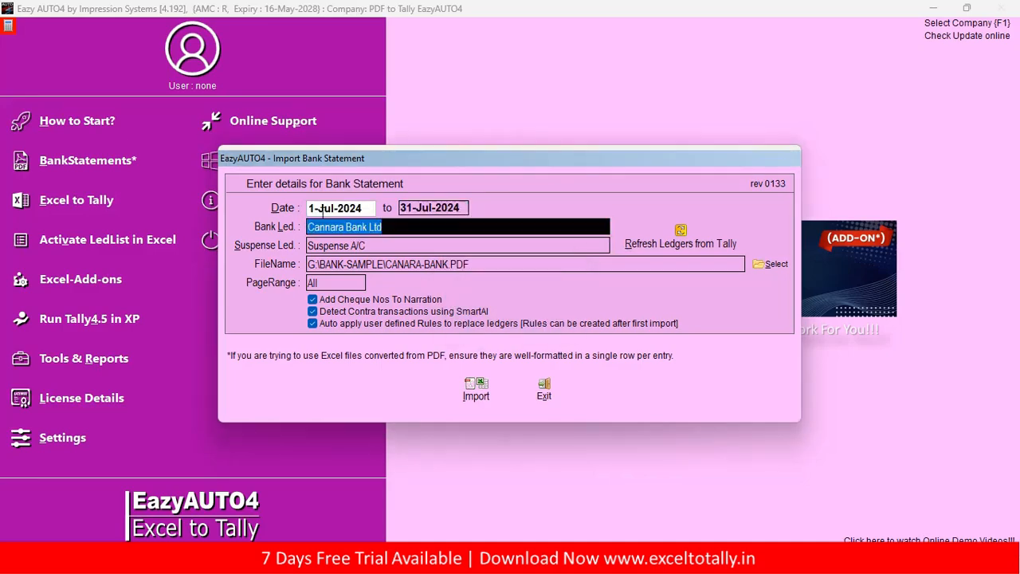
pyautogui.click(380, 249)
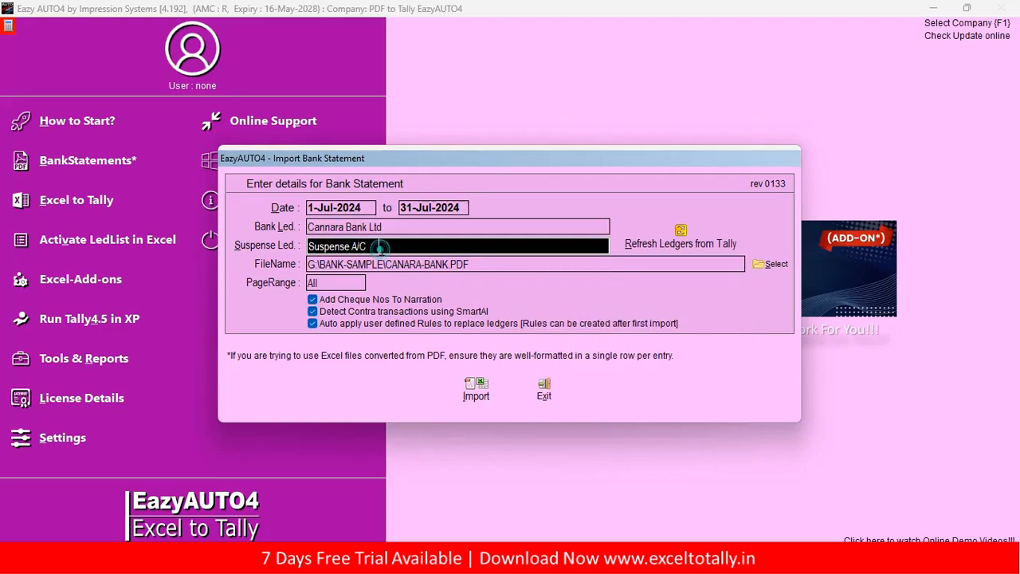
pyautogui.moveTo(380, 249); pyautogui.dragTo(282, 237)
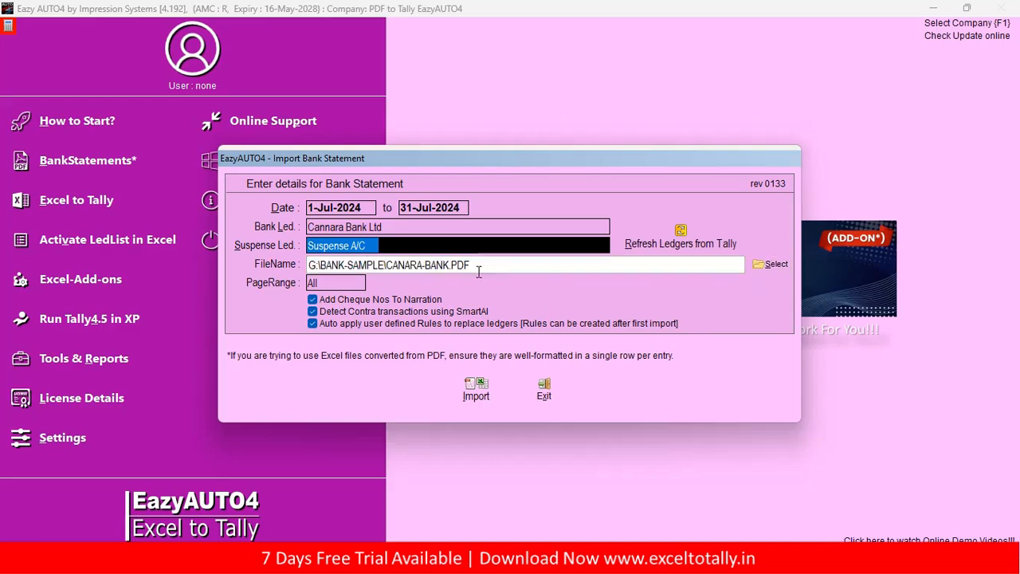
pyautogui.moveTo(492, 267); pyautogui.dragTo(279, 272)
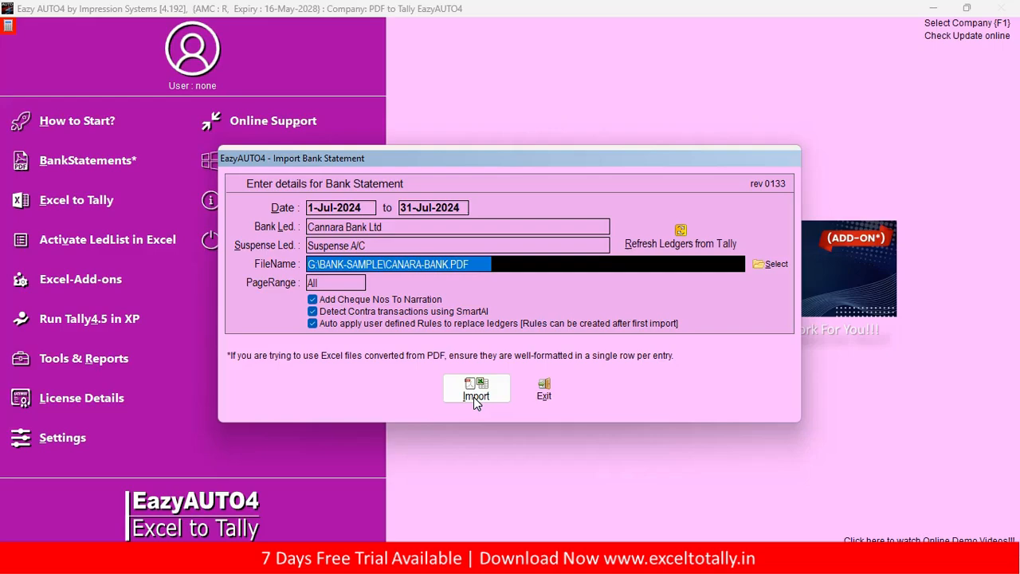
# - Import the bank statement from G:\BANK-SAMPLE\CANARA-BANK.PDF and dismiss the import summary
pyautogui.click(475, 390)
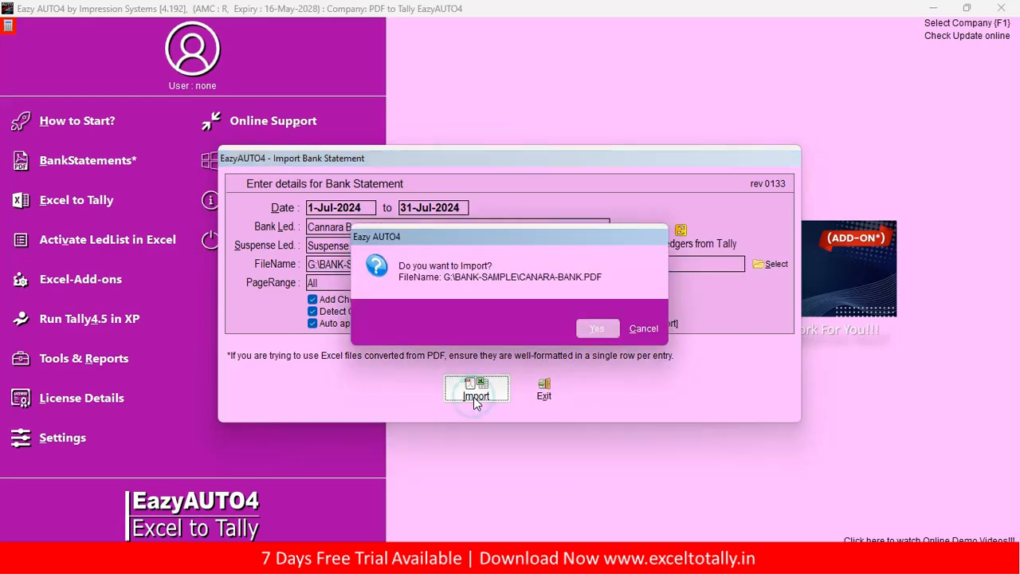
pyautogui.click(592, 334)
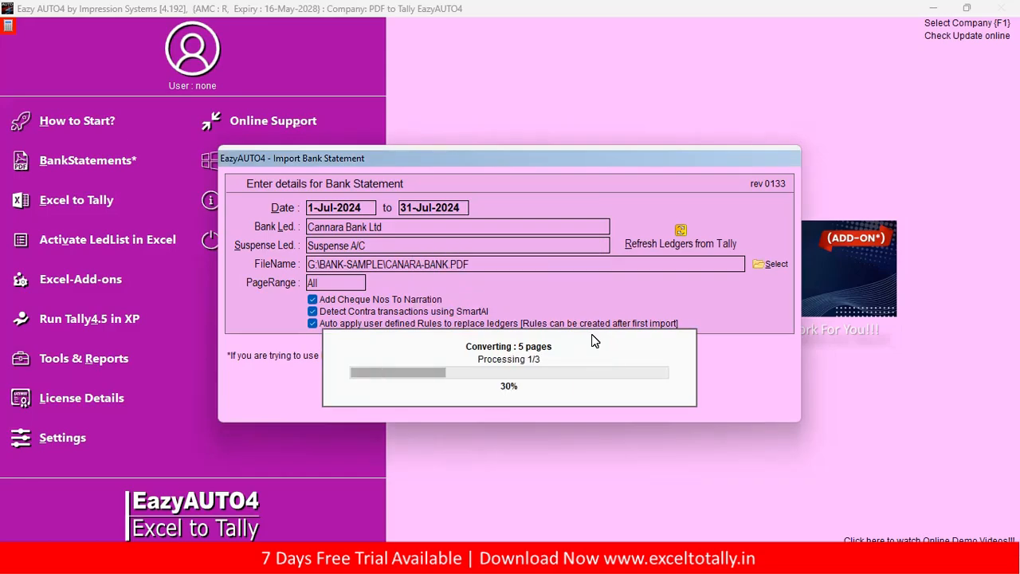
pyautogui.click(588, 323)
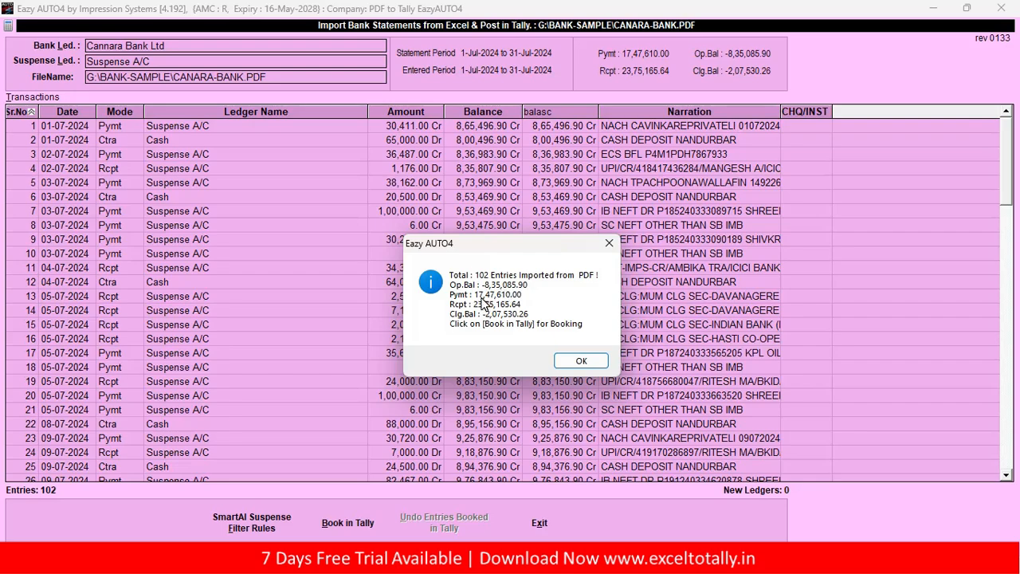
pyautogui.click(580, 362)
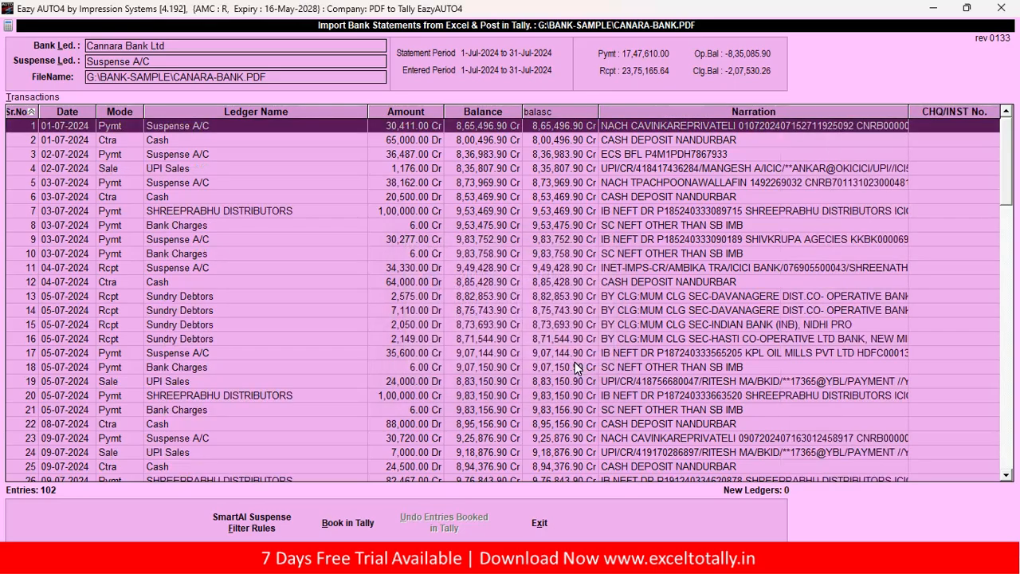
# - Sort the imported transactions by mode and look through the list of entries
pyautogui.click(128, 145)
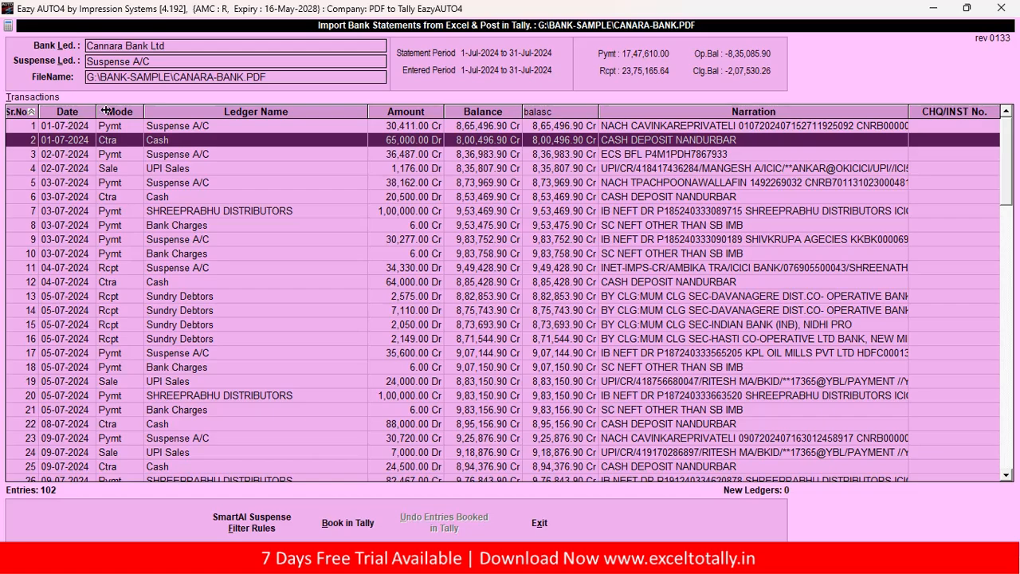
pyautogui.click(114, 112)
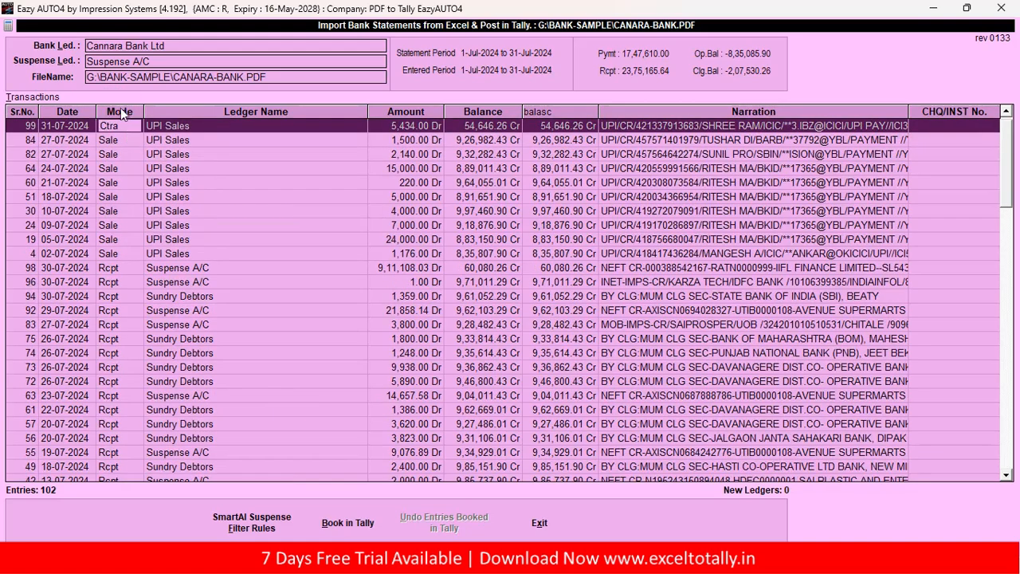
pyautogui.click(117, 141)
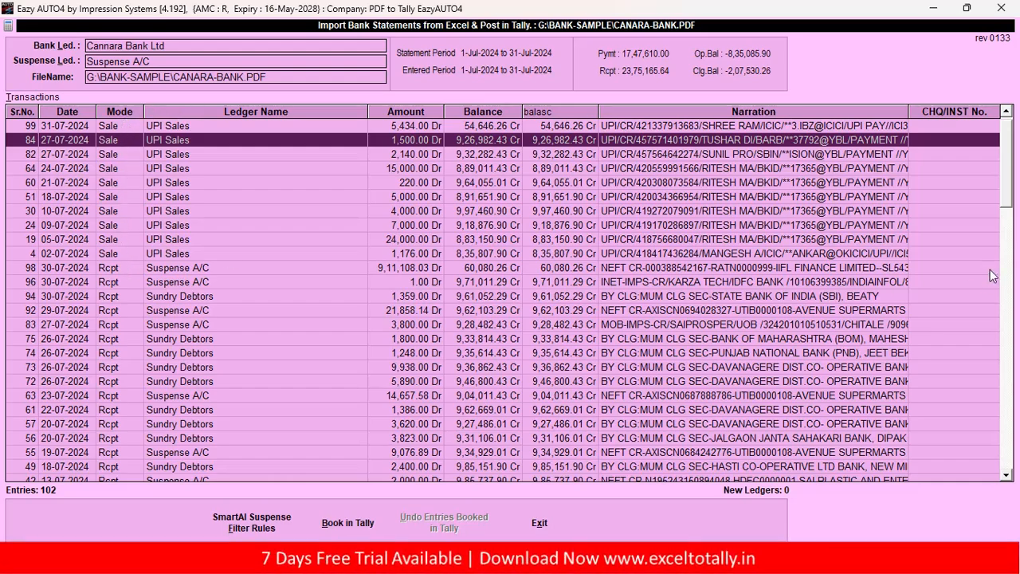
pyautogui.moveTo(1002, 192); pyautogui.dragTo(1001, 408)
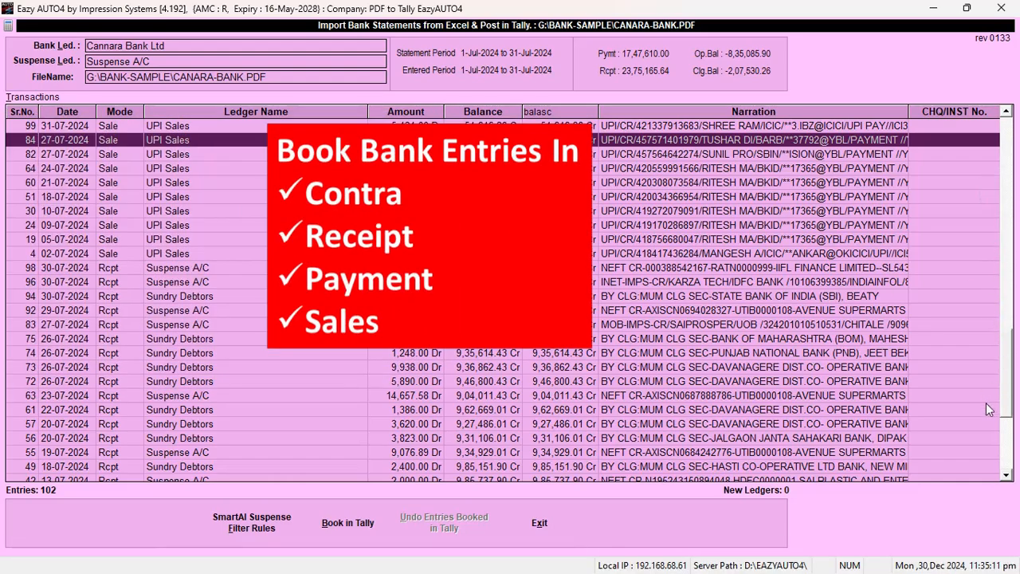
pyautogui.scroll(20, 163, 169)
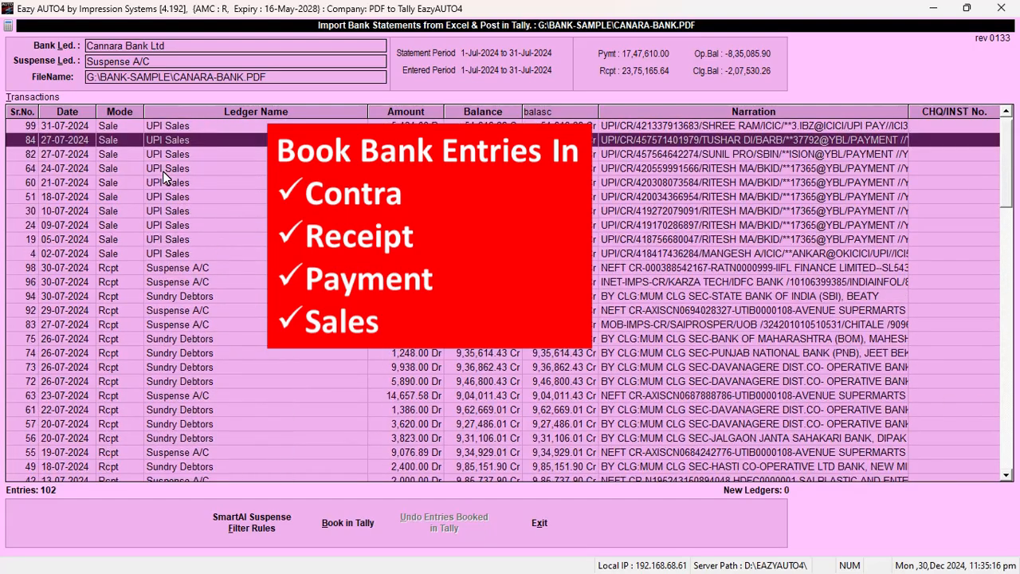
# - Sort the imported transactions in turn by ledger name, amount, balance and narration
pyautogui.click(233, 113)
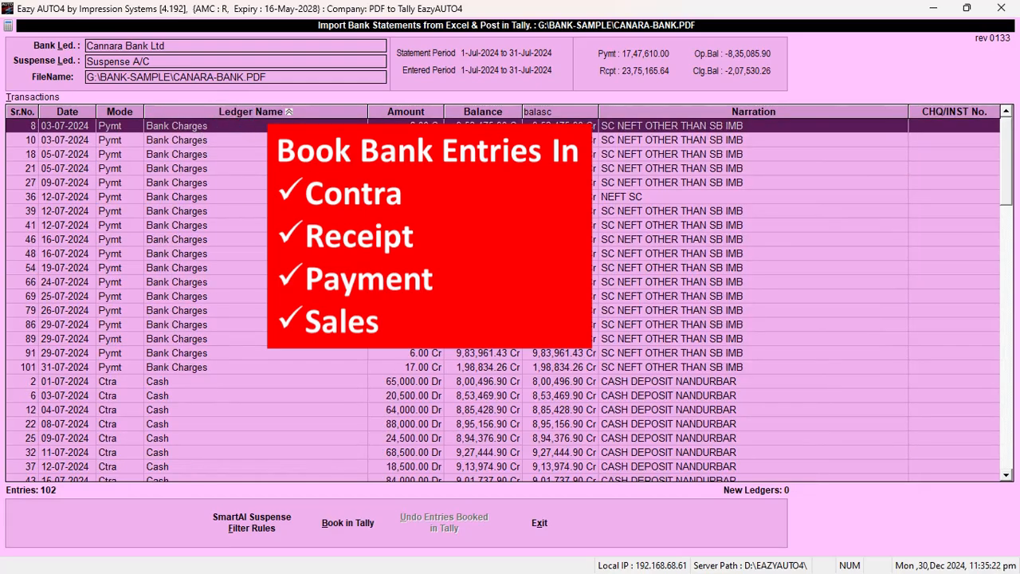
pyautogui.click(408, 116)
pyautogui.click(475, 113)
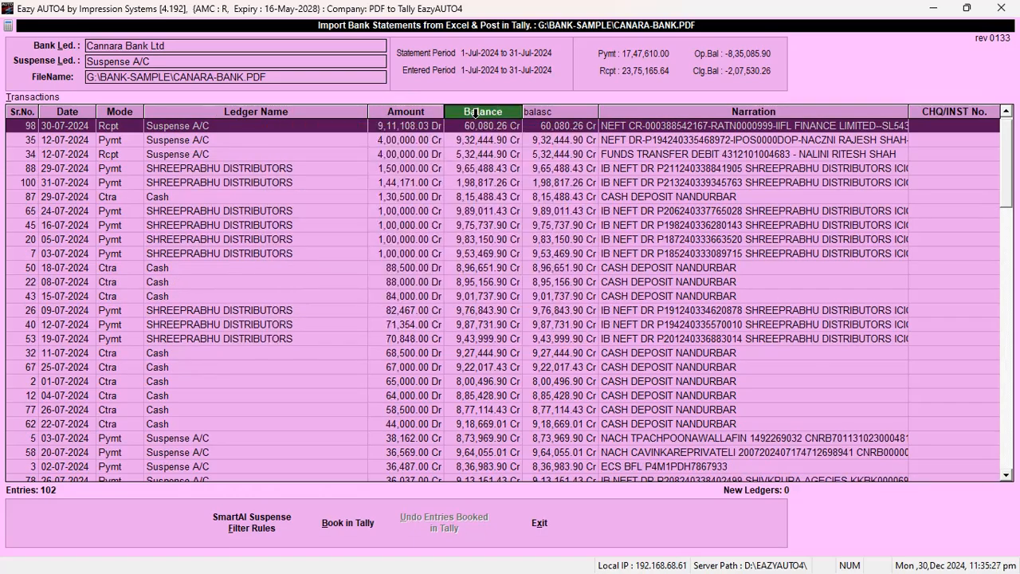
pyautogui.click(709, 113)
pyautogui.click(709, 115)
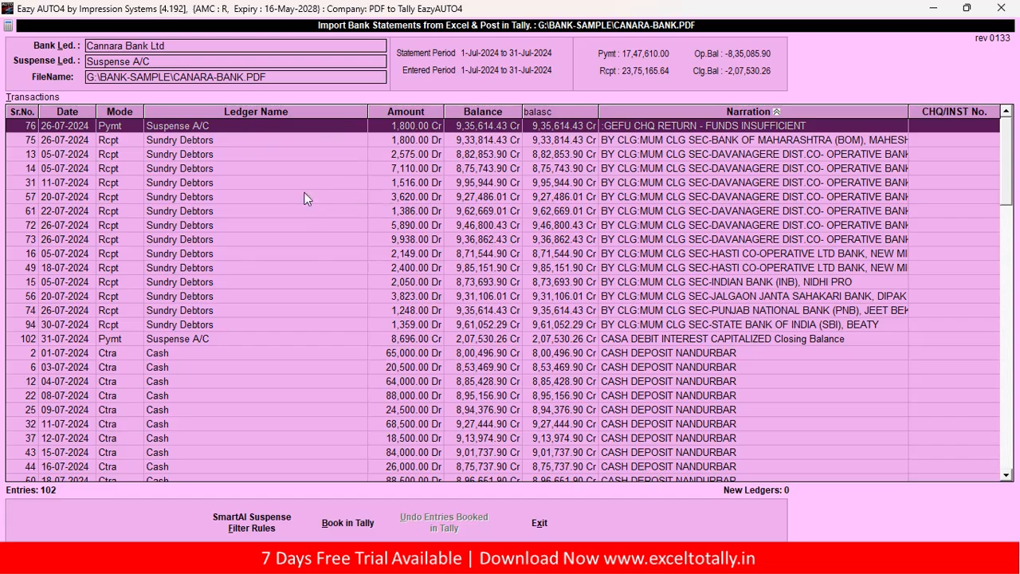
# - Book the imported bank transactions in Tally for the current company and dismiss the completion message
pyautogui.click(354, 530)
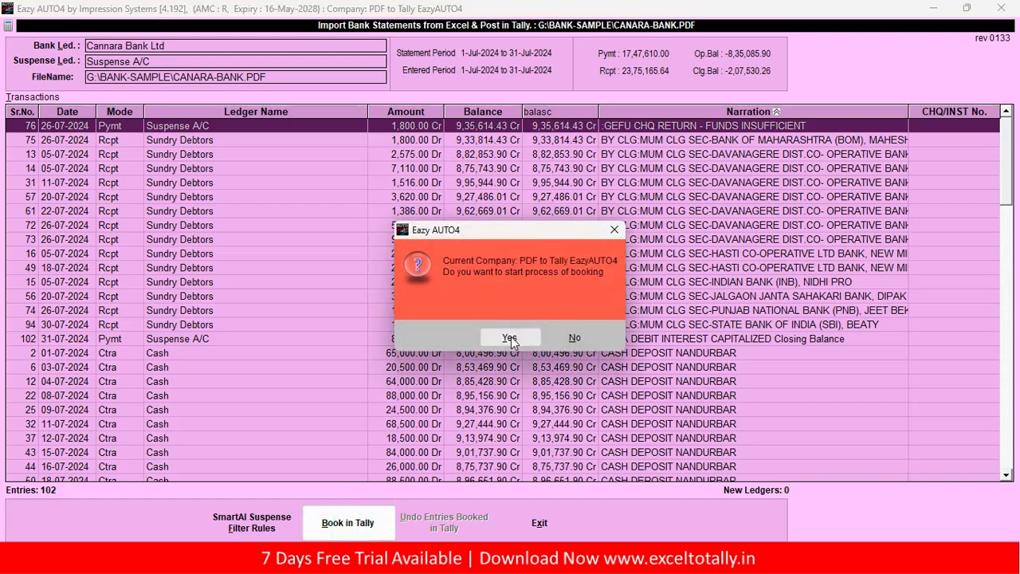
pyautogui.click(510, 338)
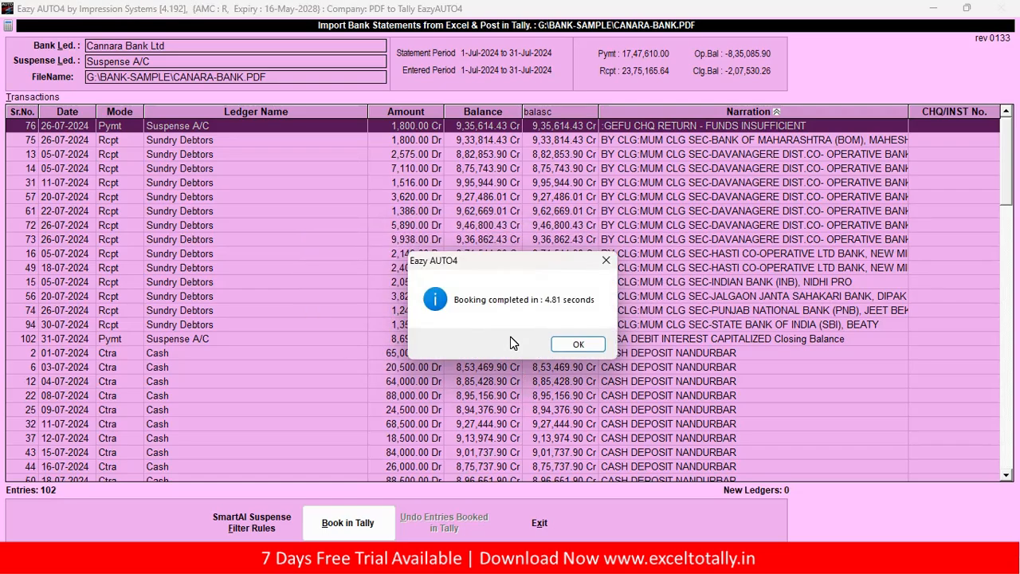
pyautogui.click(572, 349)
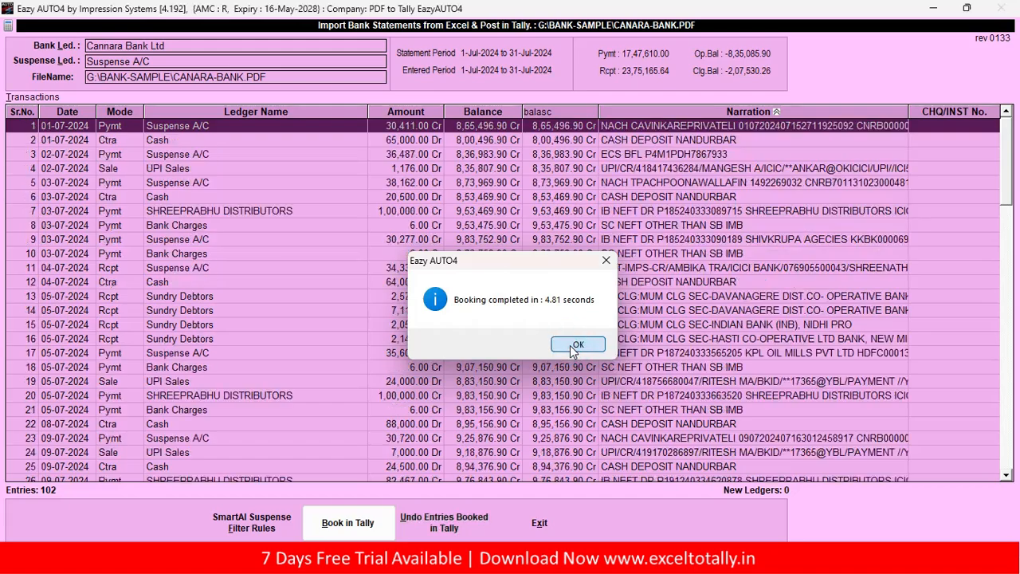
# - Switch to TallyPrime and open the Day Book for the period 1-7-2024 to 31-7-2024
pyautogui.hotkey('alt', 'Tab')
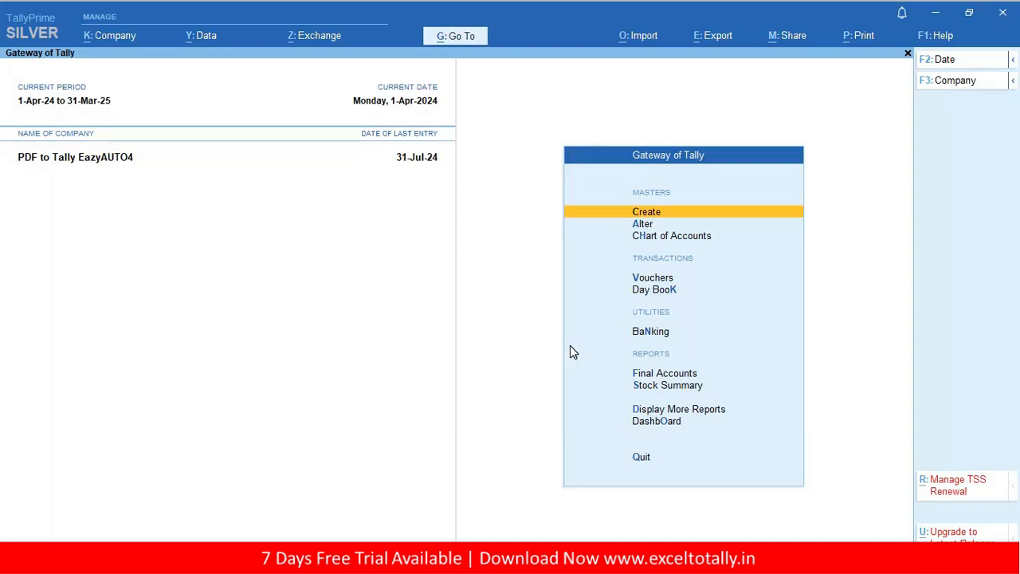
pyautogui.press('k')
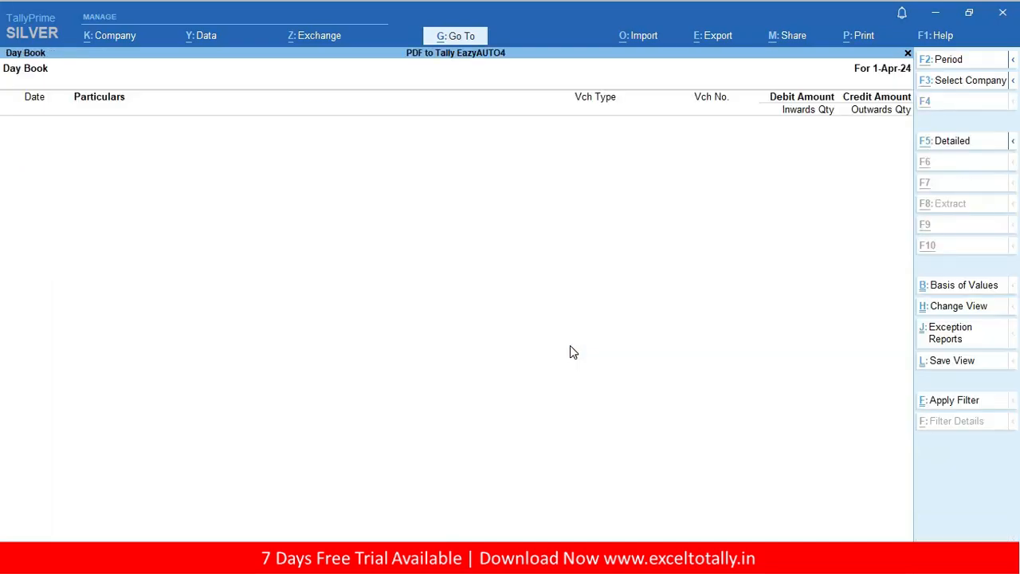
pyautogui.hotkey('alt', 'F2')
pyautogui.write('1.7')
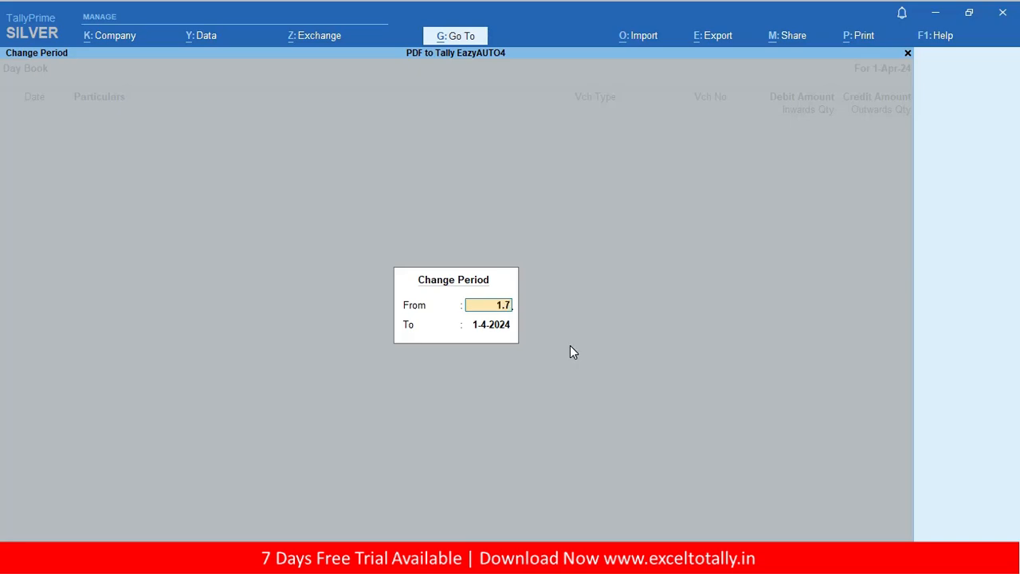
pyautogui.write('.2024')
pyautogui.press('Return')
pyautogui.write('31.0')
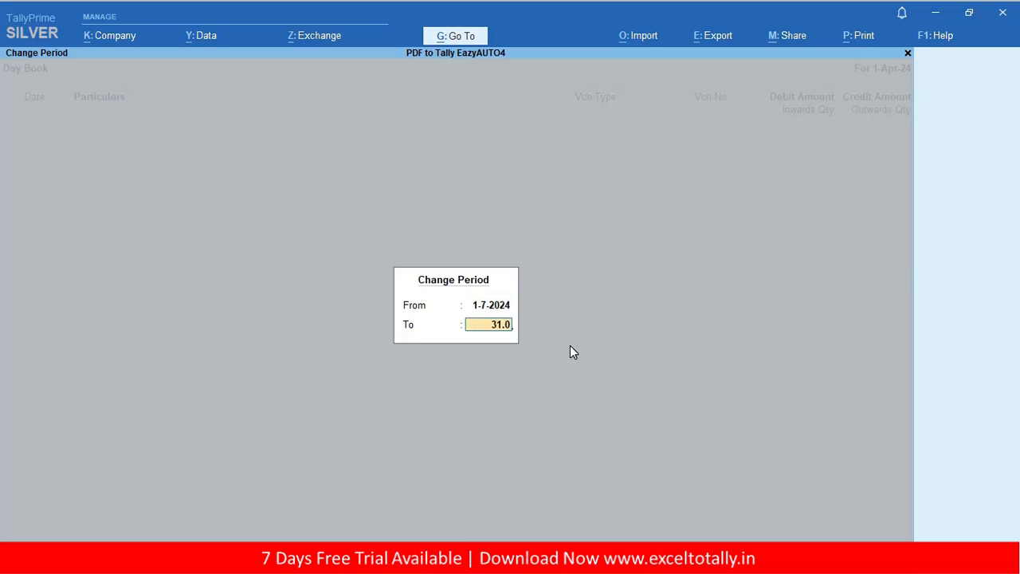
pyautogui.write('7.2024')
pyautogui.press('Return')
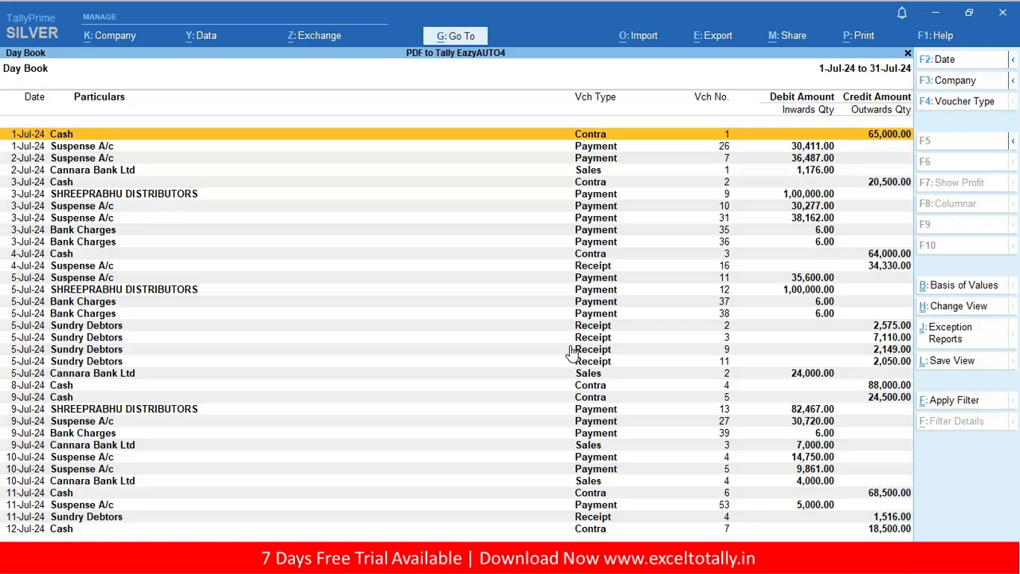
# - Open the first Day Book voucher and page through the following vouchers to examine their ledgers, amounts and narrations
pyautogui.press('Return')
pyautogui.press('pagedown')
pyautogui.press('pagedown')
pyautogui.press('pagedown')
pyautogui.press('pagedown')
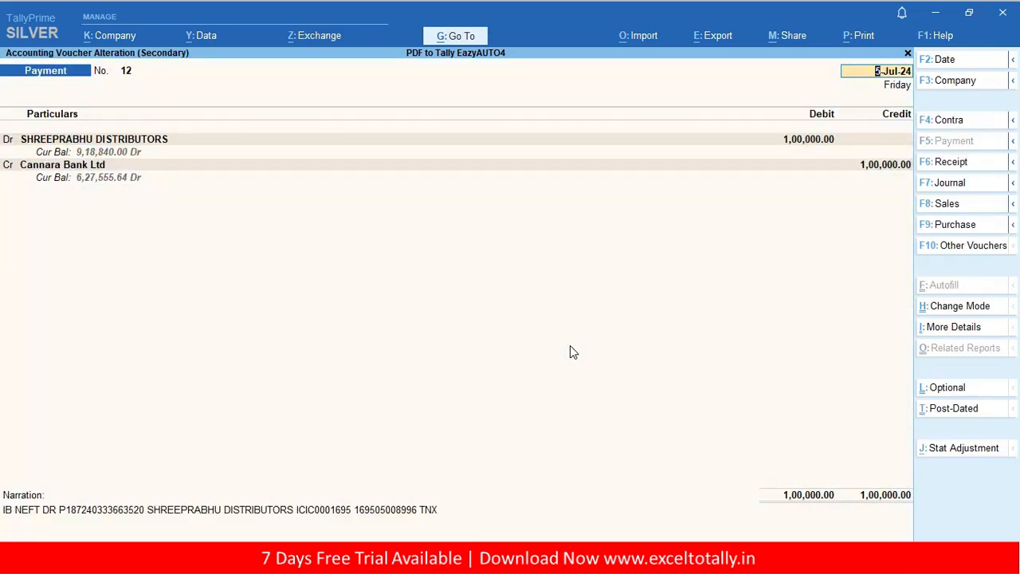
# - Page on through the 5-Jul-24 vouchers to the Sundry Debtors receipt of 2,149.00 and return to the Day Book list
pyautogui.press('pagedown')
pyautogui.press('pagedown')
pyautogui.press('pagedown')
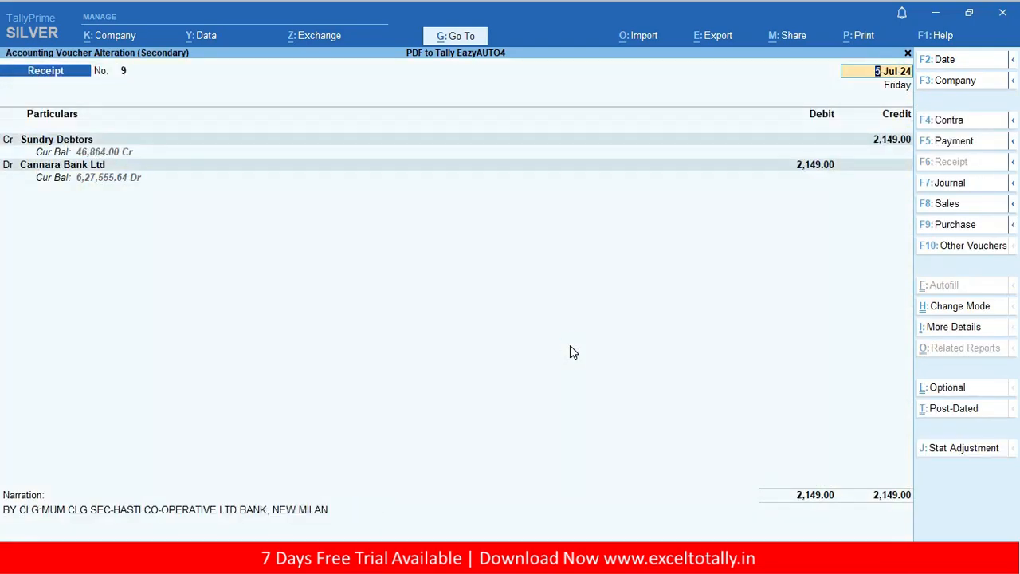
pyautogui.press('Escape')
# - Examine the July Day Book entries down to the last voucher of 31-Jul-24
pyautogui.press('Down')
pyautogui.press('Down')
pyautogui.press('Down')
pyautogui.press('Down')
pyautogui.press('Down')
pyautogui.press('Down')
pyautogui.press('Down')
pyautogui.press('Down')
pyautogui.press('Down')
pyautogui.press('Down')
pyautogui.press('Down')
pyautogui.press('Down')
pyautogui.press('Down')
pyautogui.press('Down')
pyautogui.press('Down')
pyautogui.press('Down')
pyautogui.press('Down')
pyautogui.press('Down')
pyautogui.press('Down')
pyautogui.press('Down')
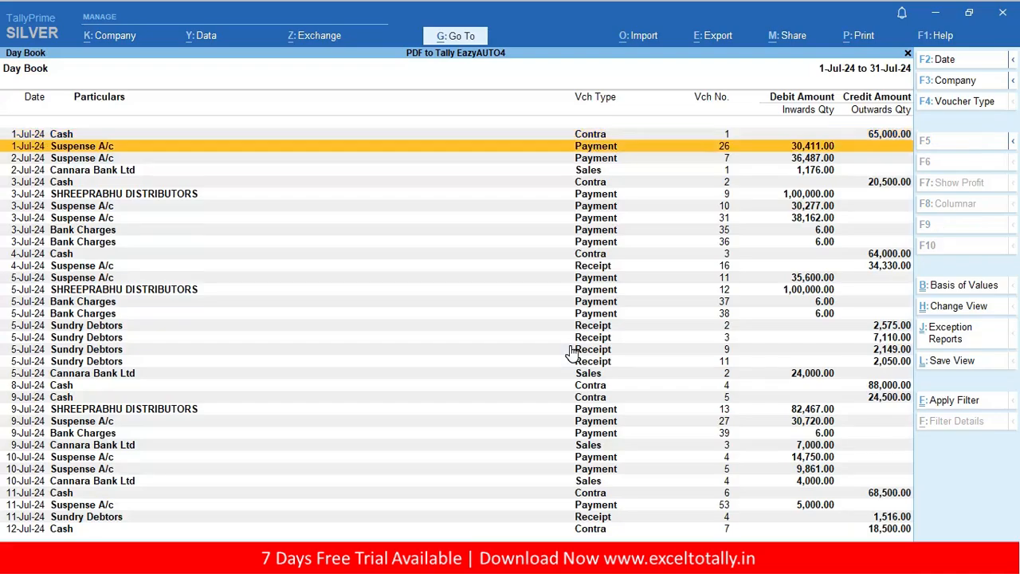
pyautogui.press('Down')
pyautogui.press('Down')
pyautogui.press('Down')
pyautogui.press('Down')
pyautogui.press('Down')
pyautogui.press('Down')
pyautogui.press('Down')
pyautogui.press('Down')
pyautogui.press('Down')
pyautogui.press('Down')
pyautogui.press('Down')
pyautogui.press('Down')
pyautogui.press('Down')
pyautogui.press('Down')
pyautogui.press('Down')
pyautogui.press('Down')
pyautogui.press('Down')
pyautogui.press('Down')
pyautogui.press('Down')
pyautogui.press('Down')
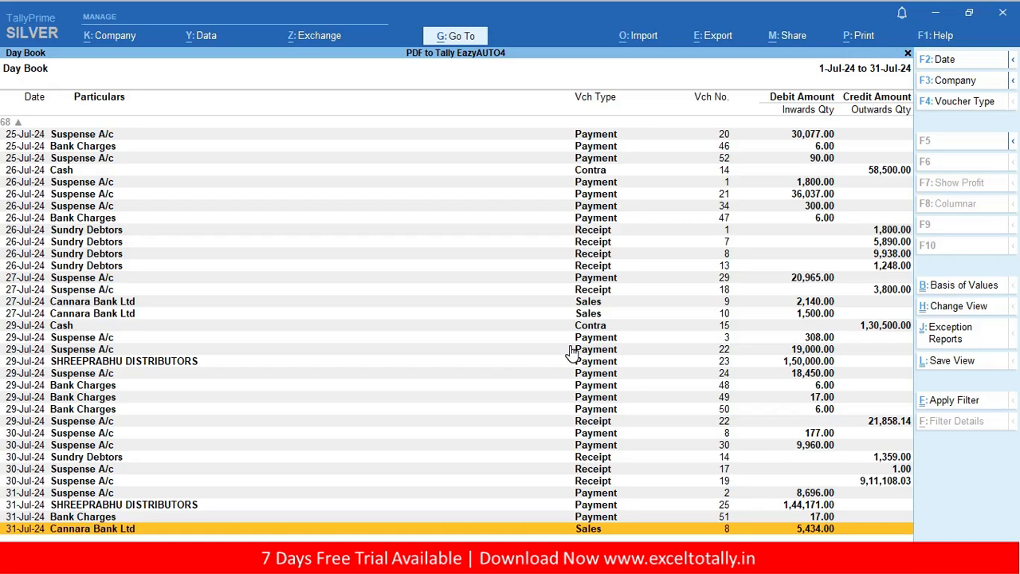
# - Review the Day Book entries back up from 31-Jul-24 to the Suspense A/c payment of 9-Jul-24
pyautogui.press('Up')
pyautogui.press('Up')
pyautogui.press('Up')
pyautogui.press('Up')
pyautogui.press('Up')
pyautogui.press('Up')
pyautogui.press('Up')
pyautogui.press('Up')
pyautogui.press('Up')
pyautogui.press('Up')
pyautogui.press('Up')
pyautogui.press('Up')
pyautogui.press('Up')
pyautogui.press('Up')
pyautogui.press('Up')
pyautogui.press('Up')
pyautogui.press('Up')
pyautogui.press('Up')
pyautogui.press('Up')
pyautogui.press('Up')
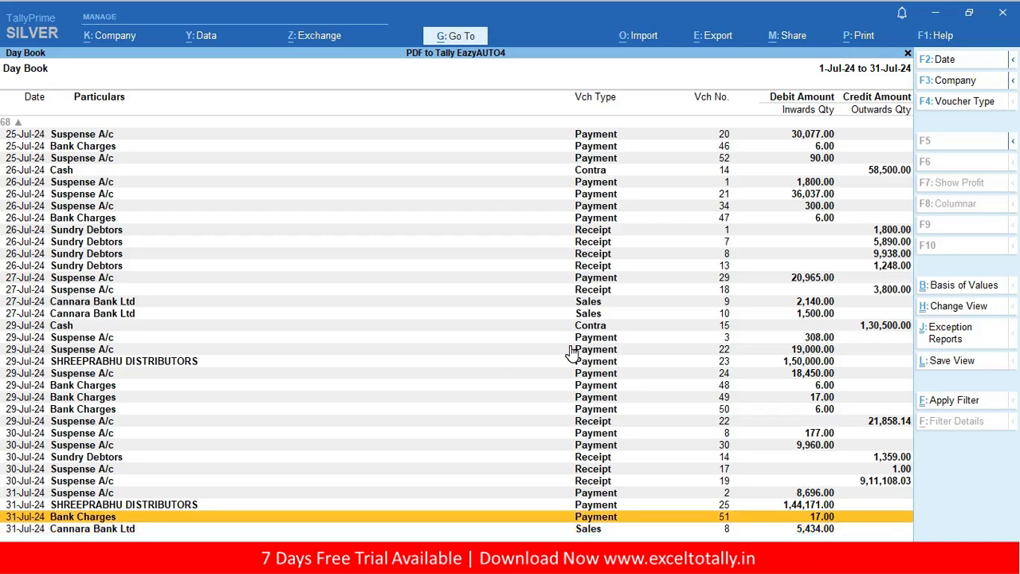
pyautogui.press('Up')
pyautogui.press('Up')
pyautogui.press('Up')
pyautogui.press('Up')
pyautogui.press('Up')
pyautogui.press('Up')
pyautogui.press('Up')
pyautogui.press('Up')
pyautogui.press('Up')
pyautogui.press('Up')
pyautogui.press('Up')
pyautogui.press('Up')
pyautogui.press('Up')
pyautogui.press('Up')
pyautogui.press('Up')
pyautogui.press('Up')
pyautogui.press('Up')
pyautogui.press('Up')
pyautogui.press('Up')
pyautogui.press('Up')
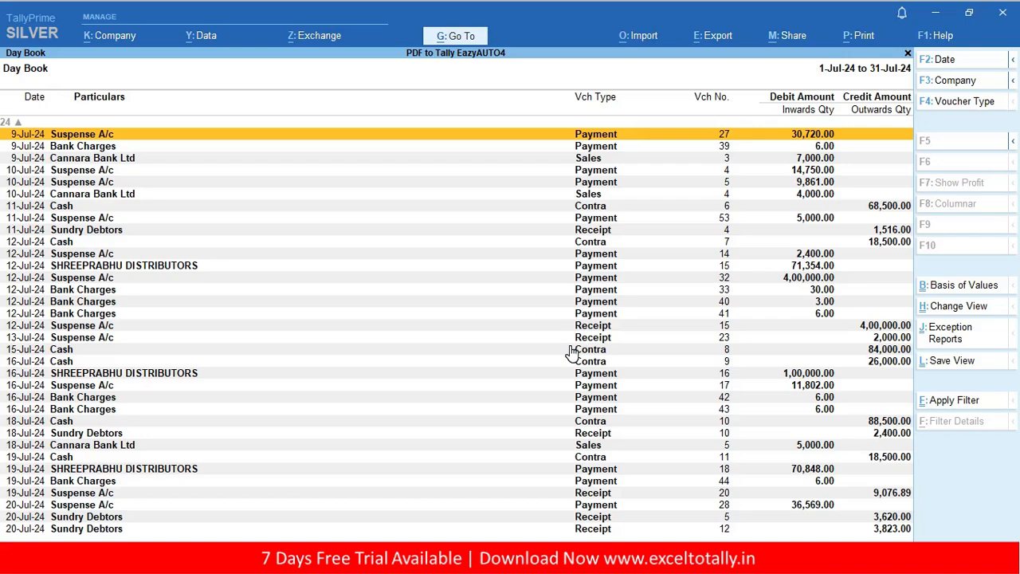
# - Switch to Eazy AUTO4 and open the SmartAI suspense filter rules for Cannara Bank Ltd
pyautogui.hotkey('alt', 'Tab')
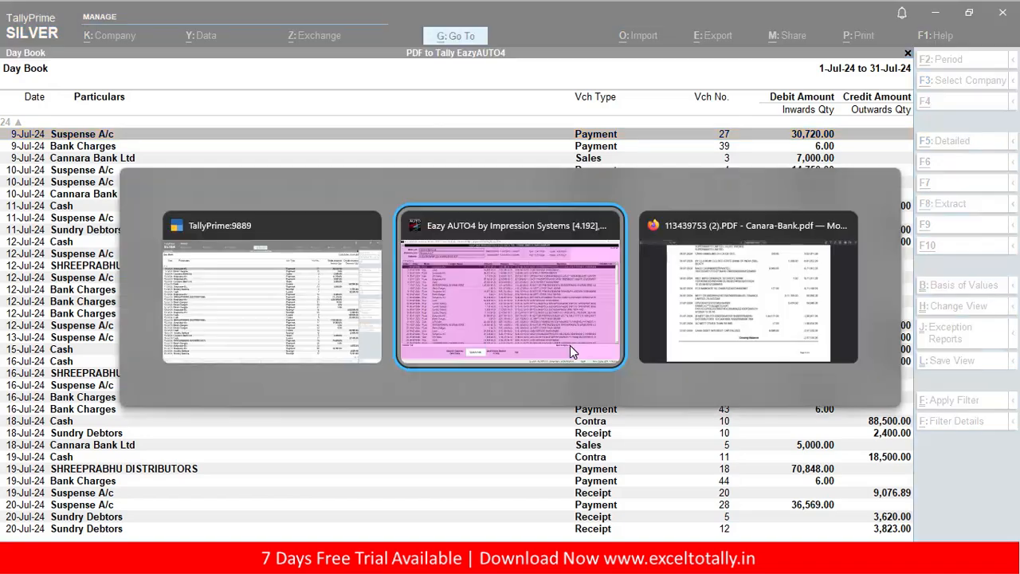
pyautogui.click(547, 325)
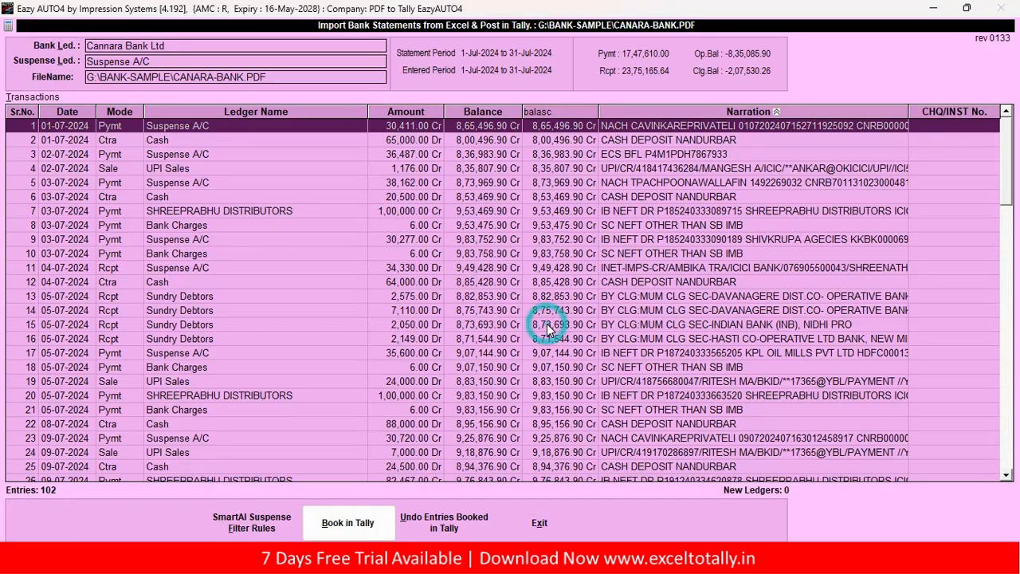
pyautogui.hotkey('alt', 'Tab')
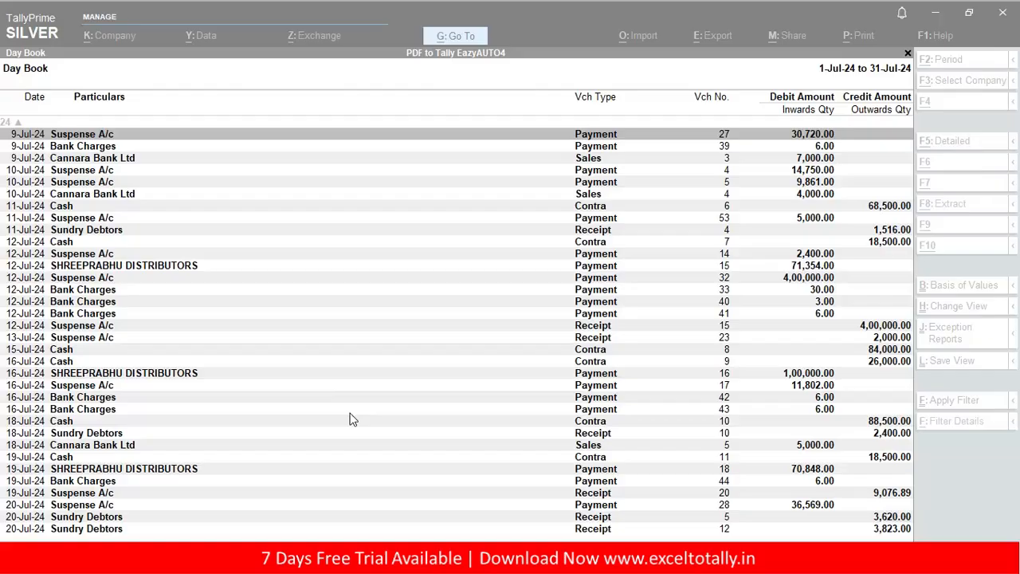
pyautogui.hotkey('alt', 'Tab')
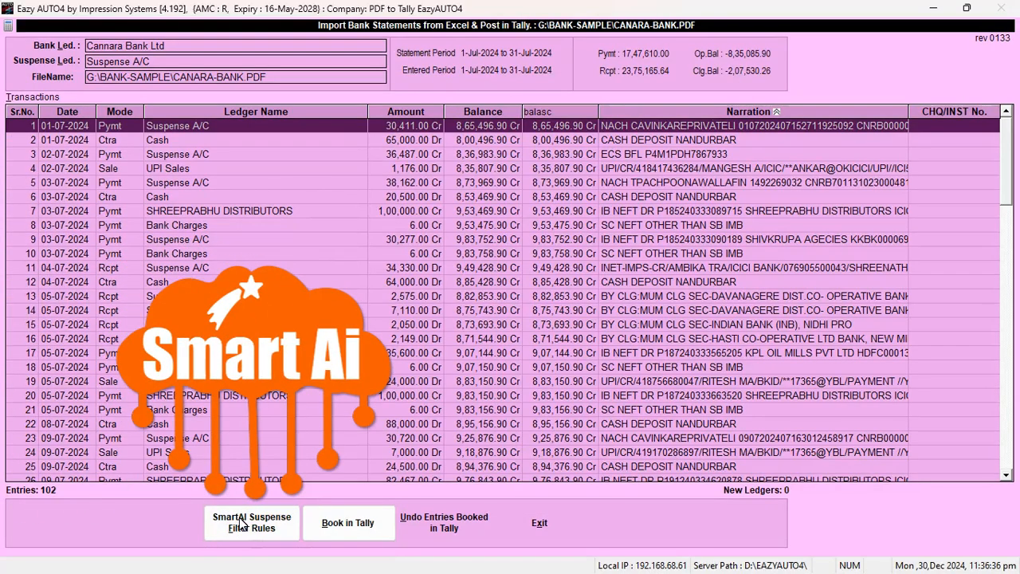
pyautogui.click(255, 528)
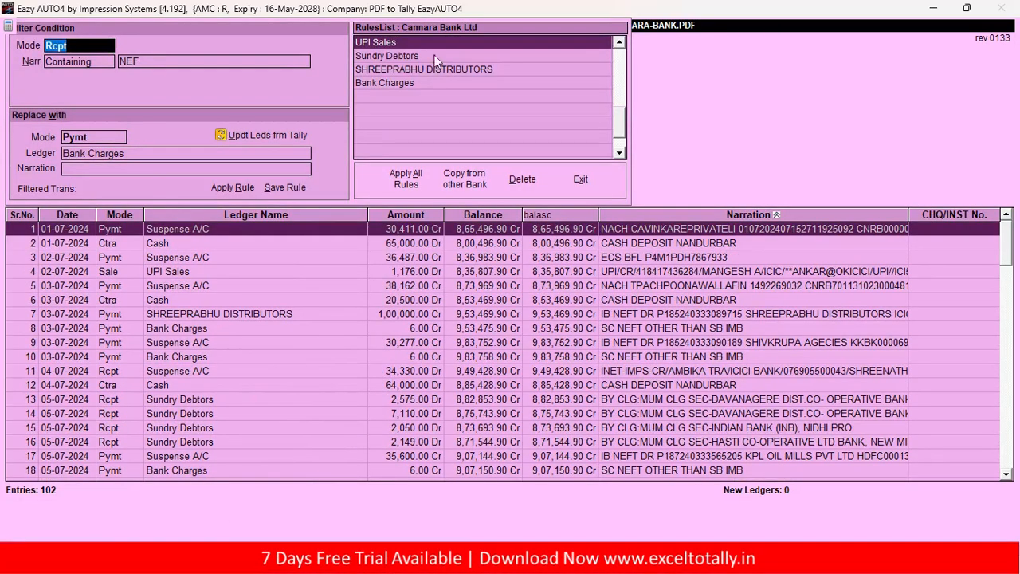
# - Examine the Sundry Debtors, SHREEPRABHU DISTRIBUTORS and Bank Charges rules with the transactions each one filters
pyautogui.click(386, 56)
pyautogui.click(386, 70)
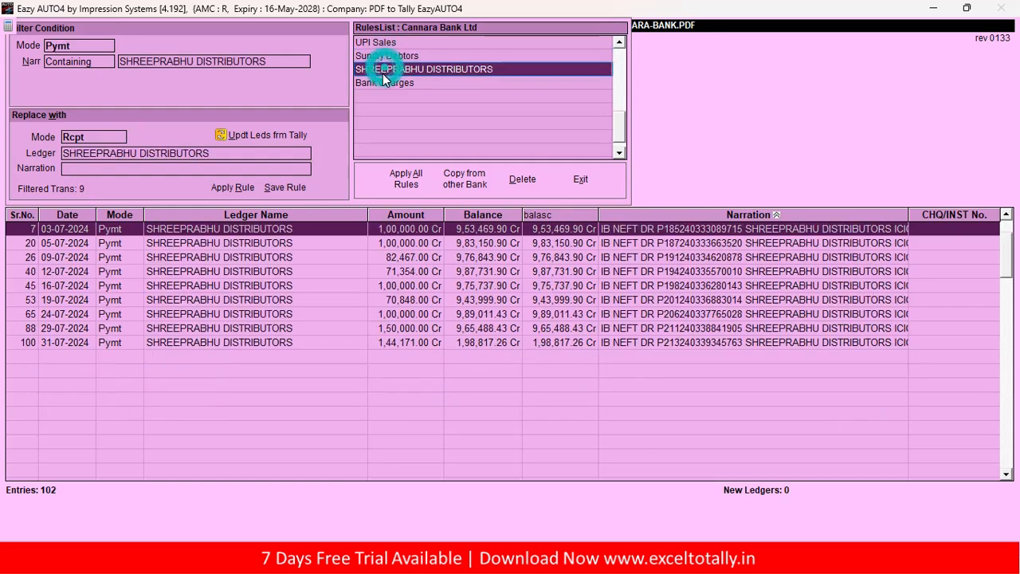
pyautogui.click(384, 83)
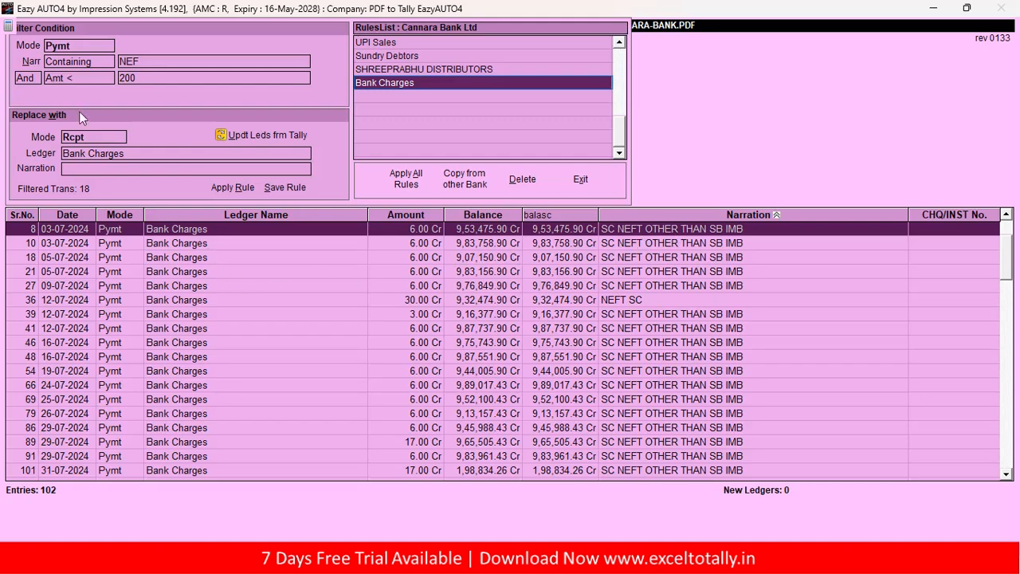
# - Inspect the Bank Charges rule's filter mode, narration condition and replacement ledger, setting its replacement mode to Pymt
pyautogui.click(79, 46)
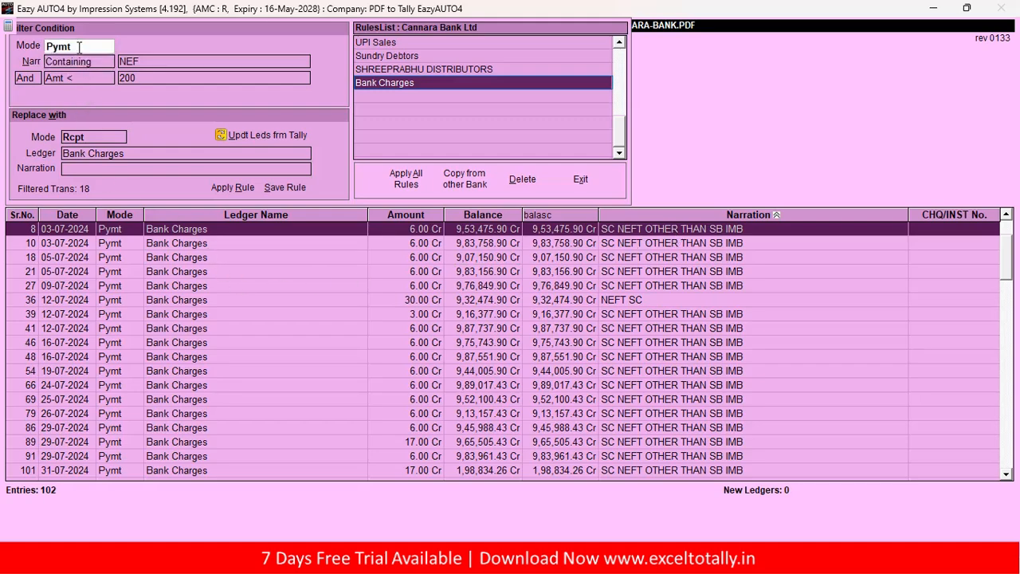
pyautogui.doubleClick(79, 46)
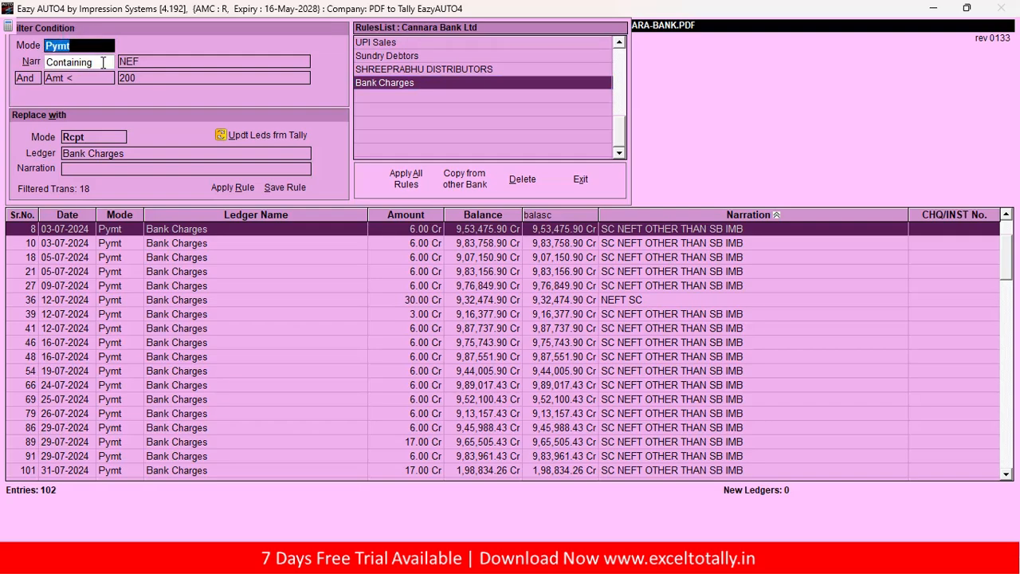
pyautogui.click(133, 64)
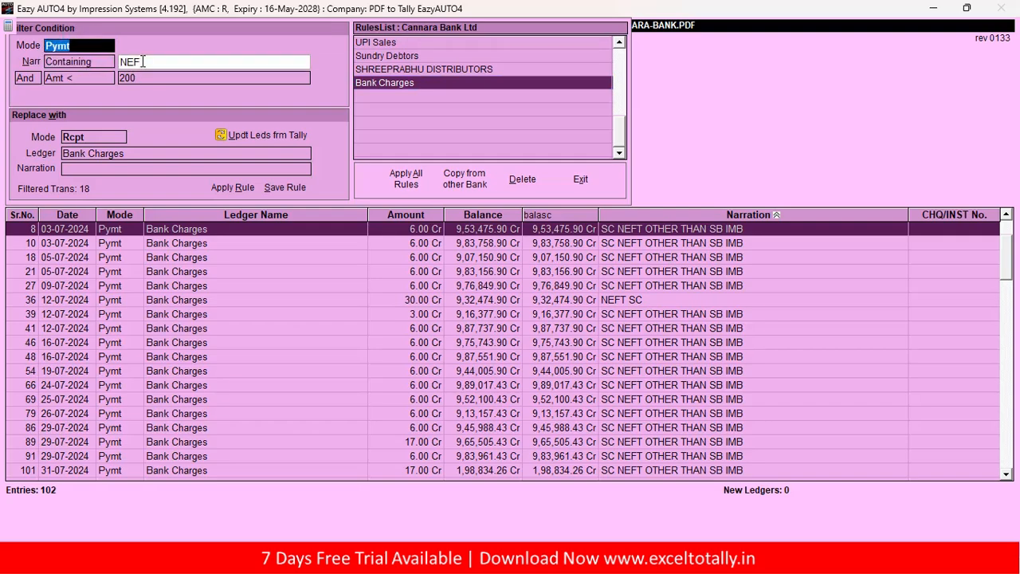
pyautogui.doubleClick(145, 62)
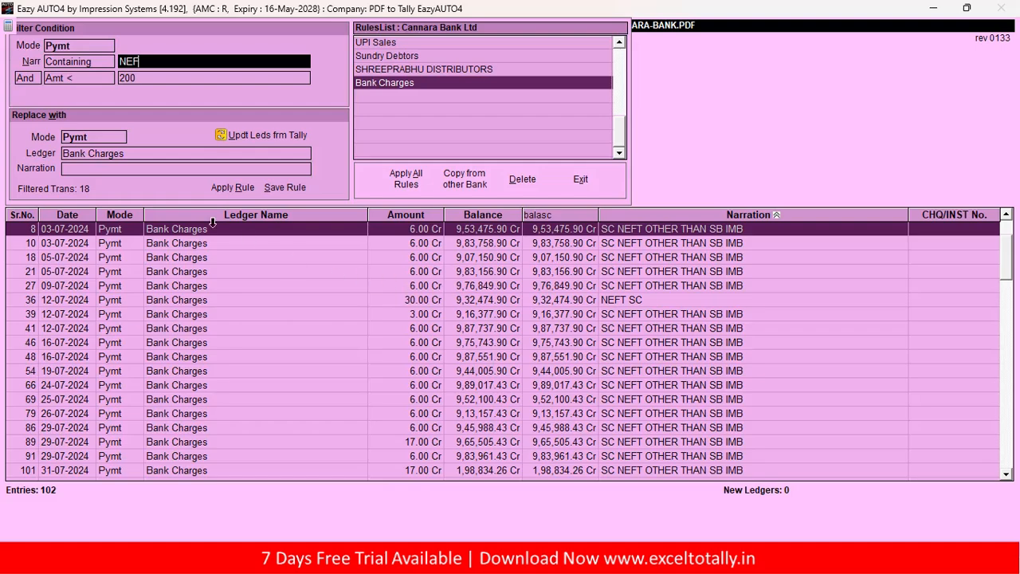
pyautogui.click(125, 151)
pyautogui.moveTo(125, 152); pyautogui.dragTo(64, 147)
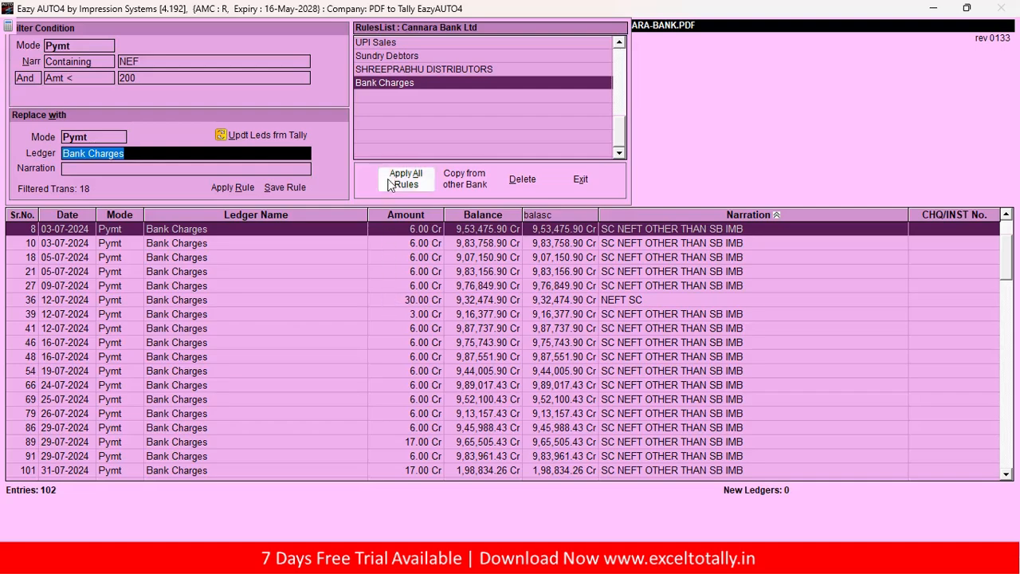
# - Open the UPI Sales rule and set its filter mode to Sale
pyautogui.click(390, 44)
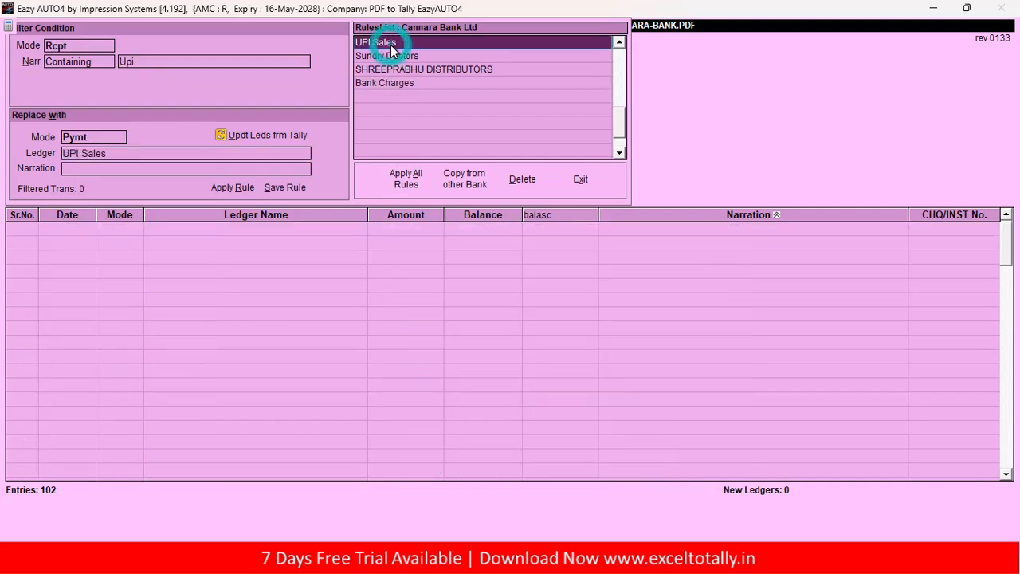
pyautogui.click(93, 48)
pyautogui.write('Sale')
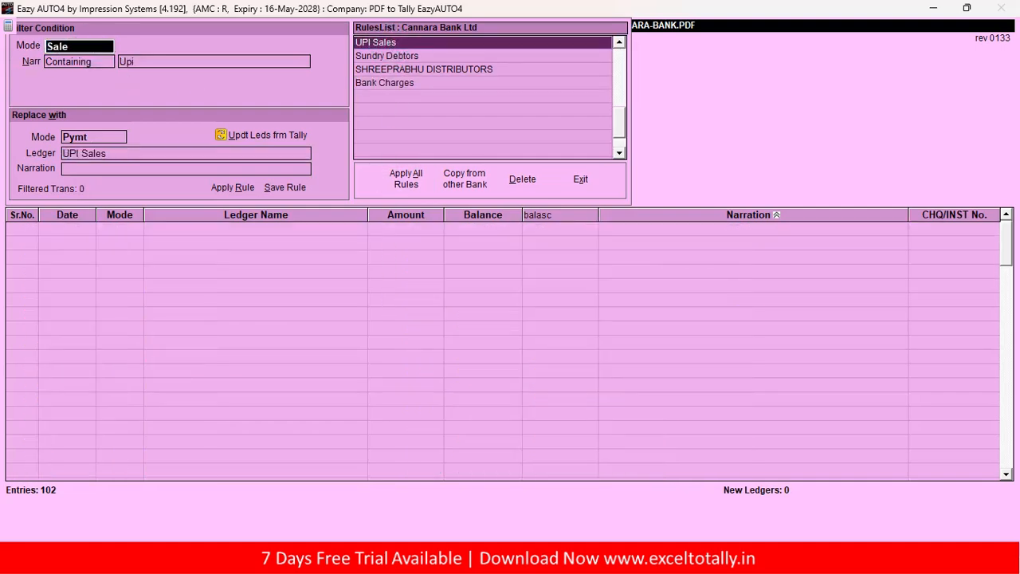
pyautogui.press('Tab')
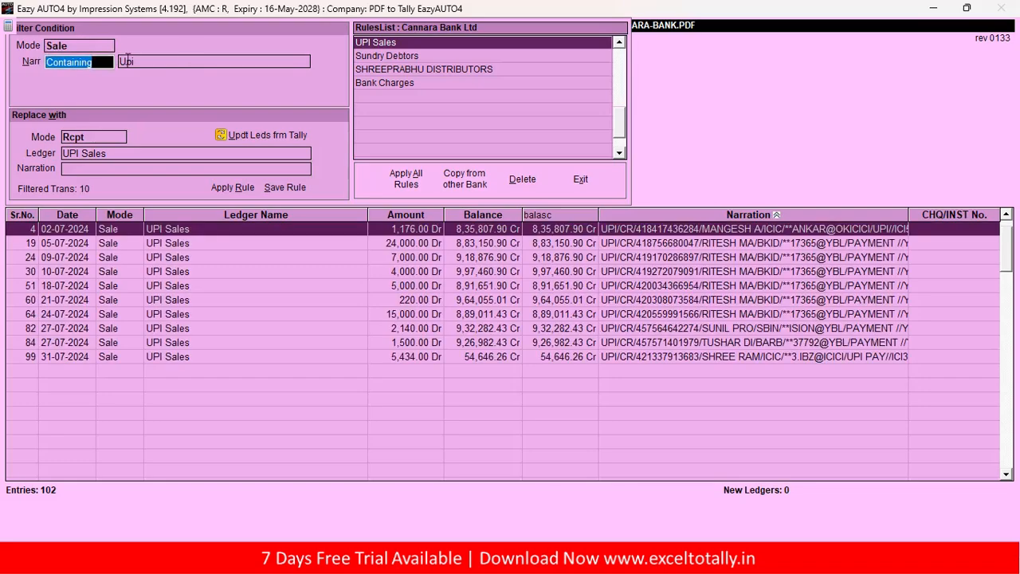
# - Set the UPI Sales rule's replacement mode to Sale and close the filter rules without saving
pyautogui.click(206, 64)
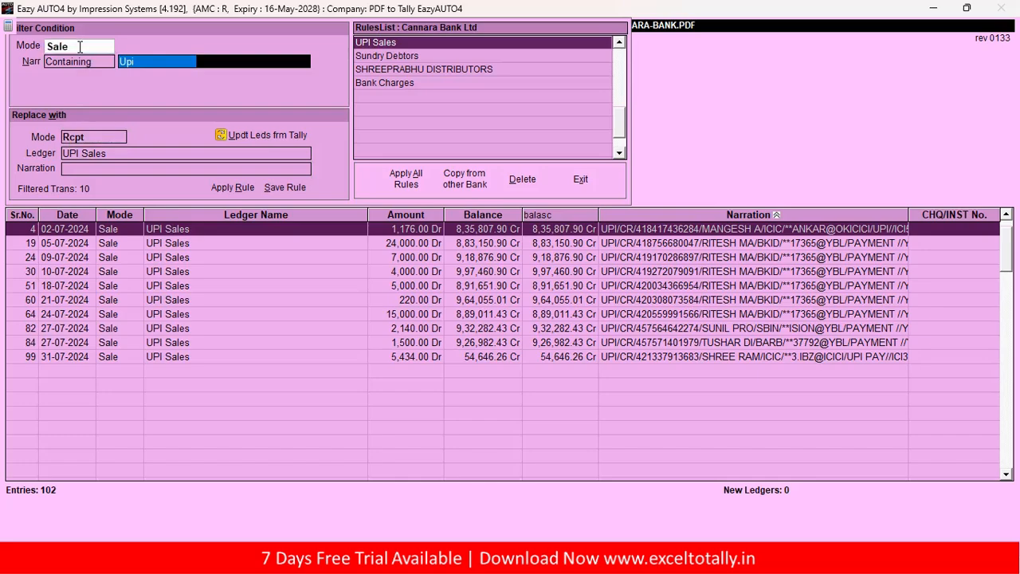
pyautogui.click(101, 137)
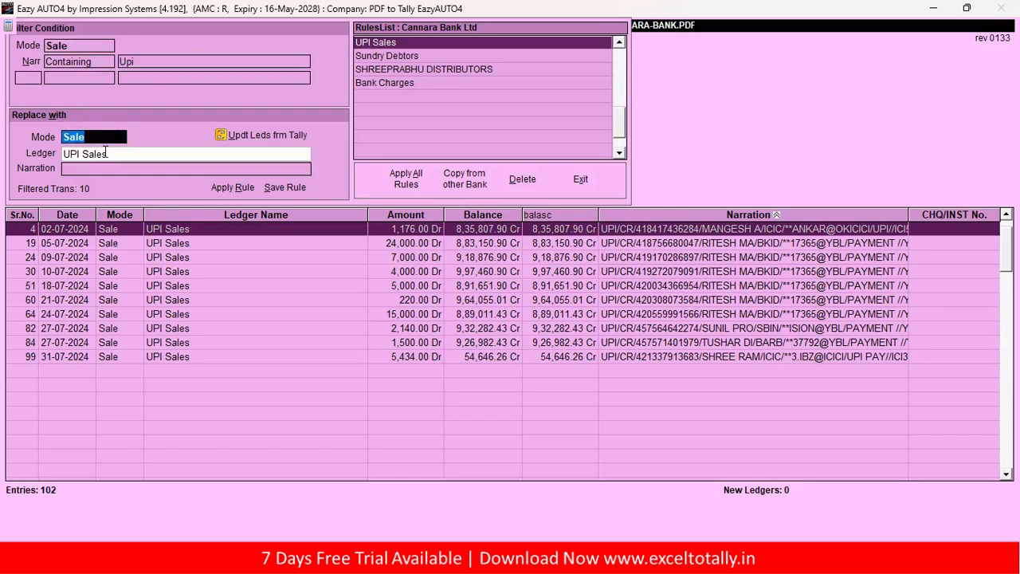
pyautogui.click(120, 154)
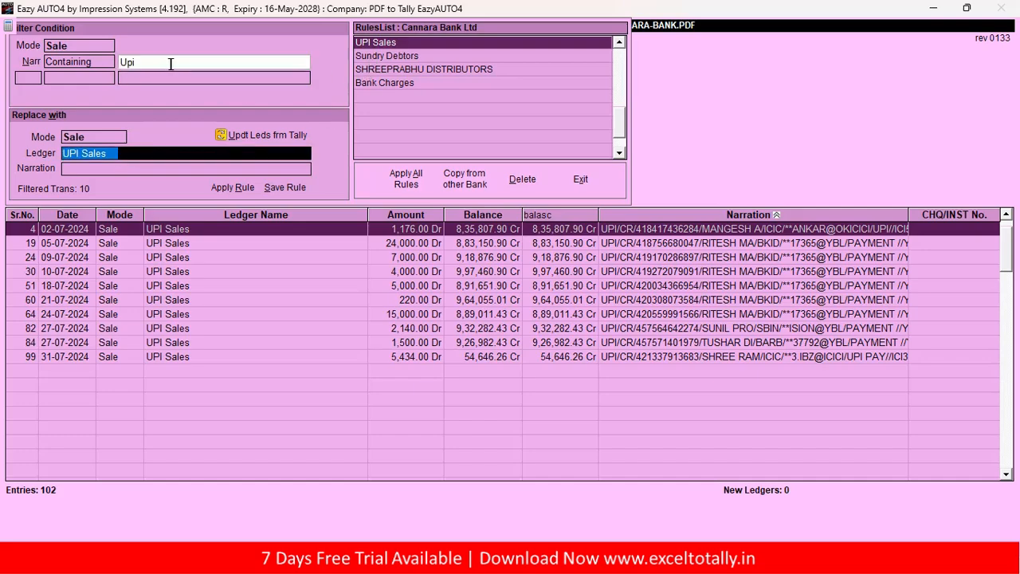
pyautogui.click(580, 182)
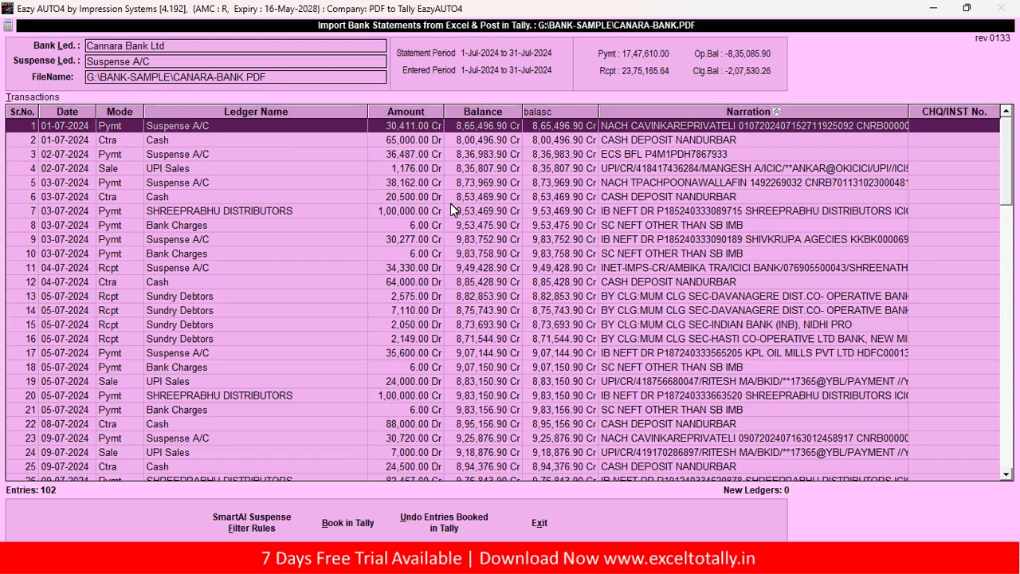
# - Switch back to TallyPrime and check the last Day Book entries of 31-Jul-24
pyautogui.hotkey('alt', 'Tab')
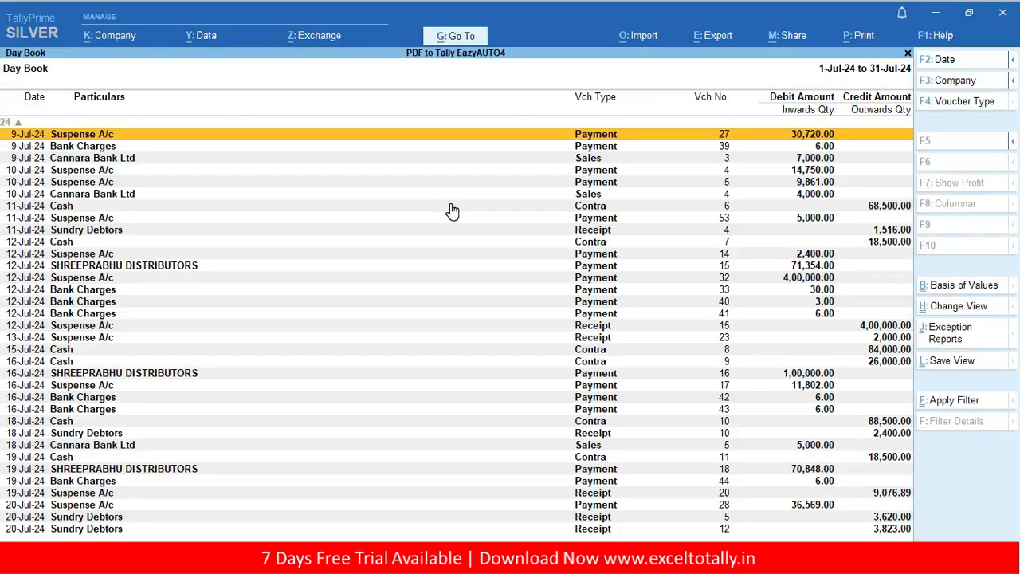
pyautogui.hotkey('ctrl', 'End')
pyautogui.press('Up')
pyautogui.press('Up')
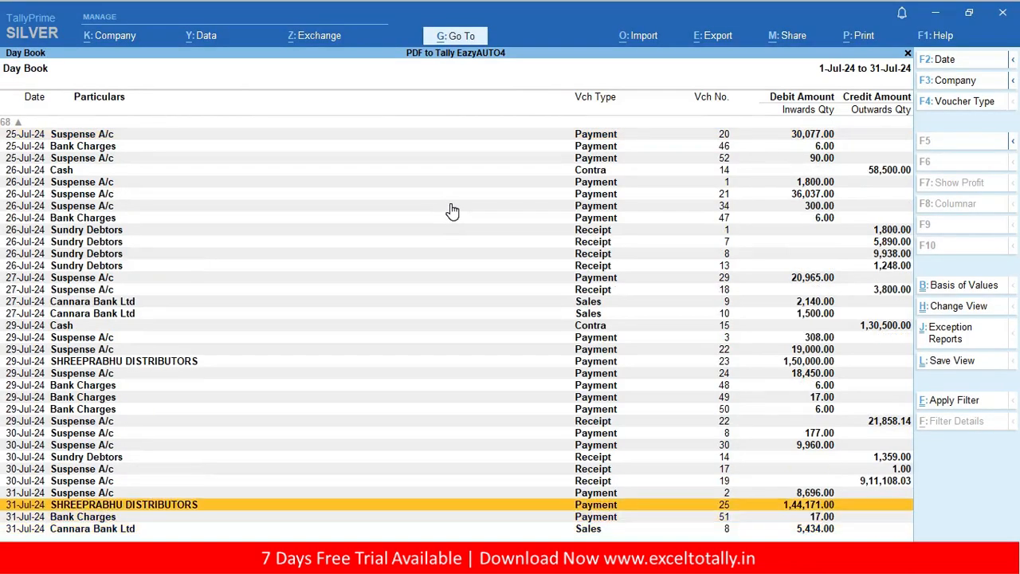
pyautogui.press('Down')
pyautogui.press('Down')
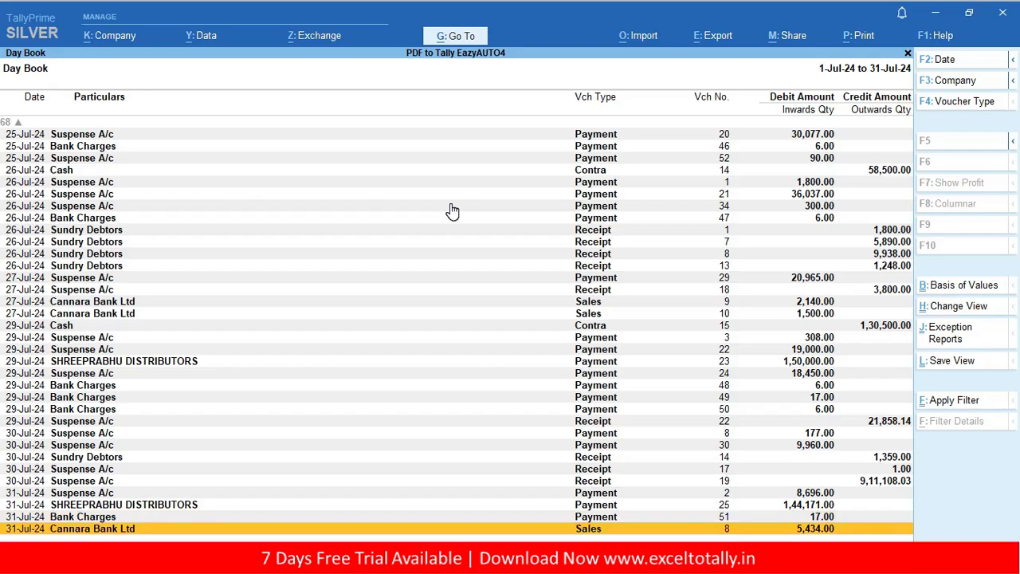